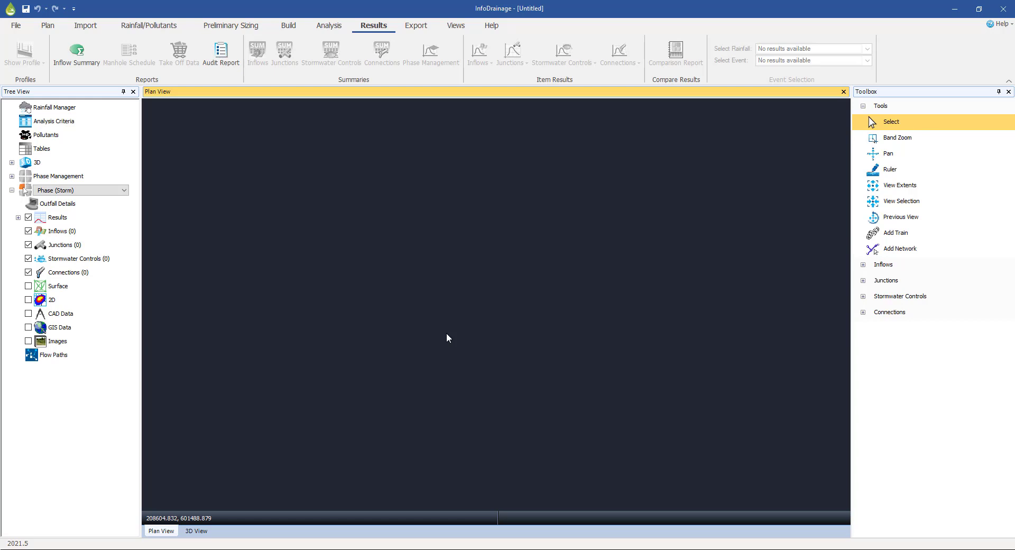
pyautogui.click(55, 27)
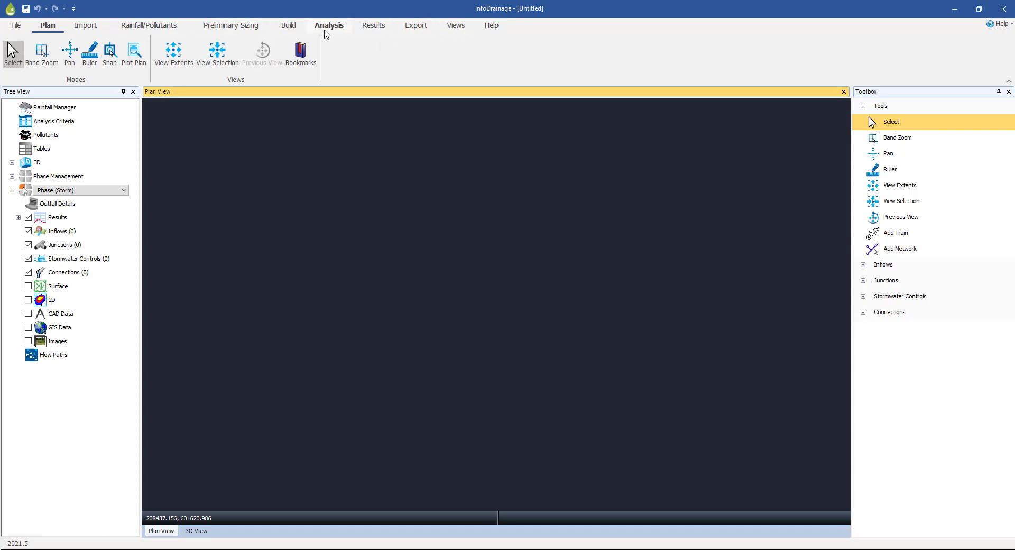
pyautogui.click(87, 27)
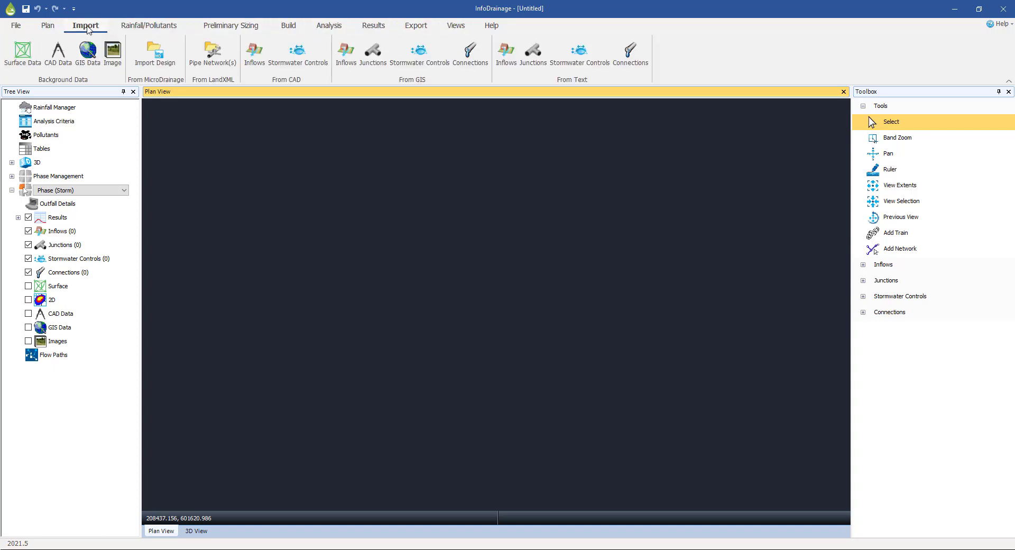
pyautogui.click(145, 28)
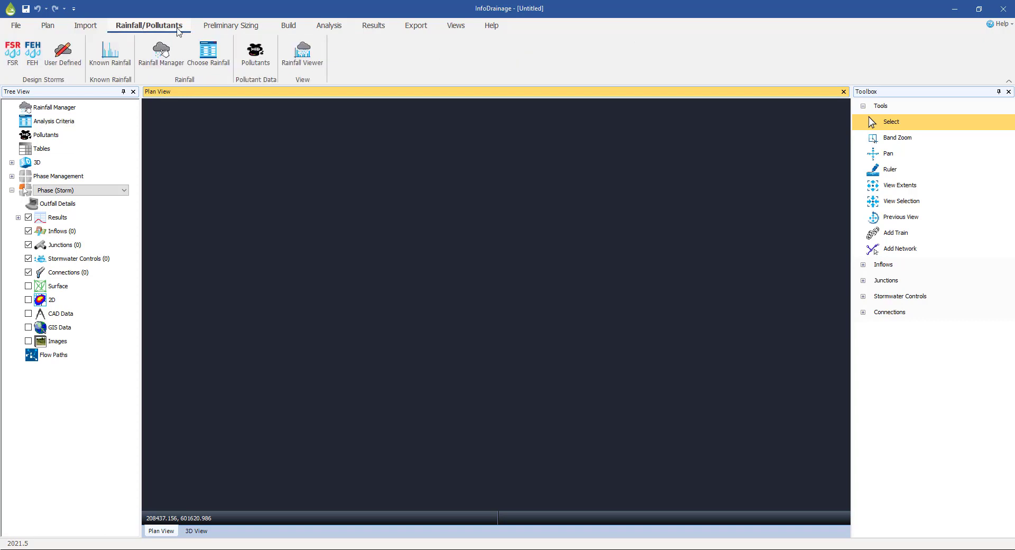
pyautogui.click(222, 30)
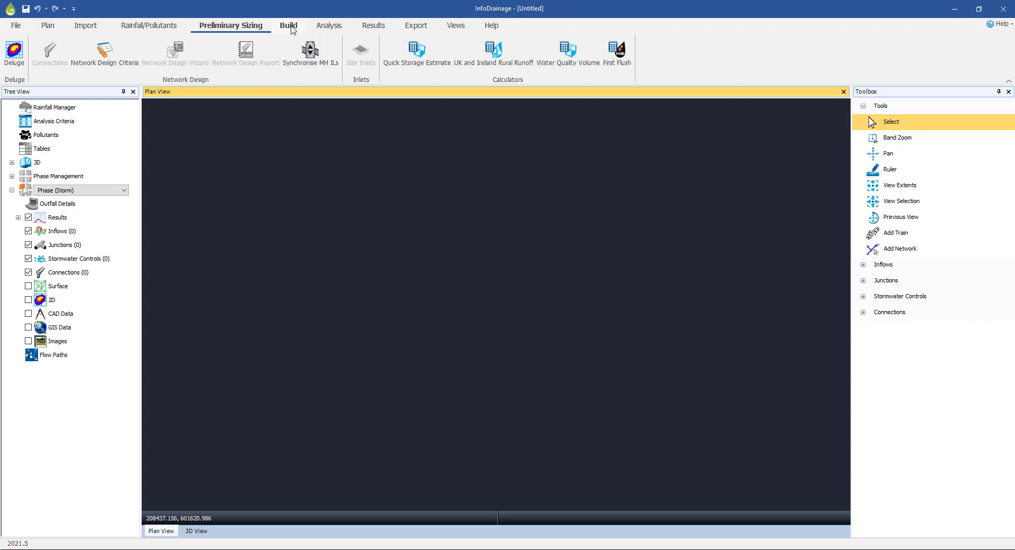
pyautogui.click(373, 26)
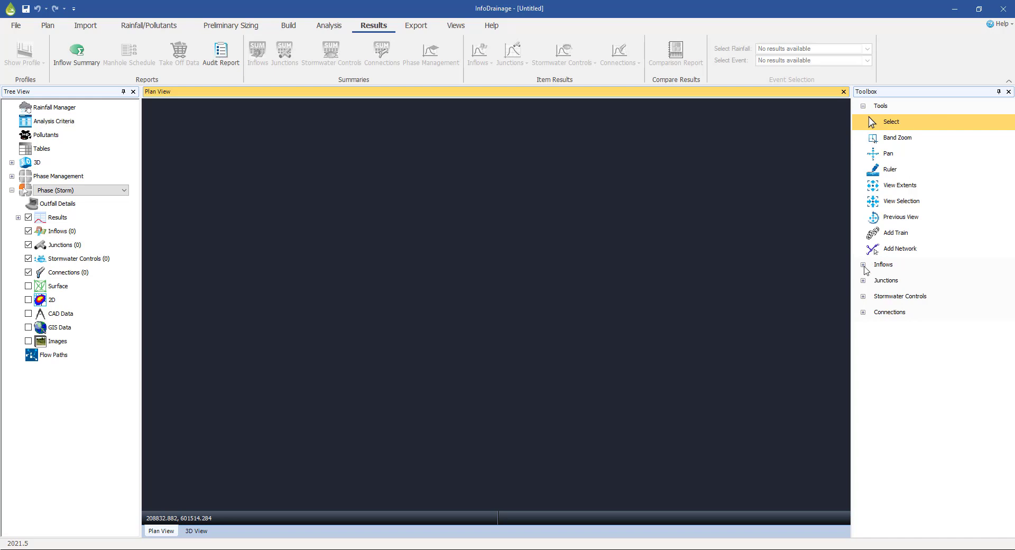
pyautogui.click(863, 264)
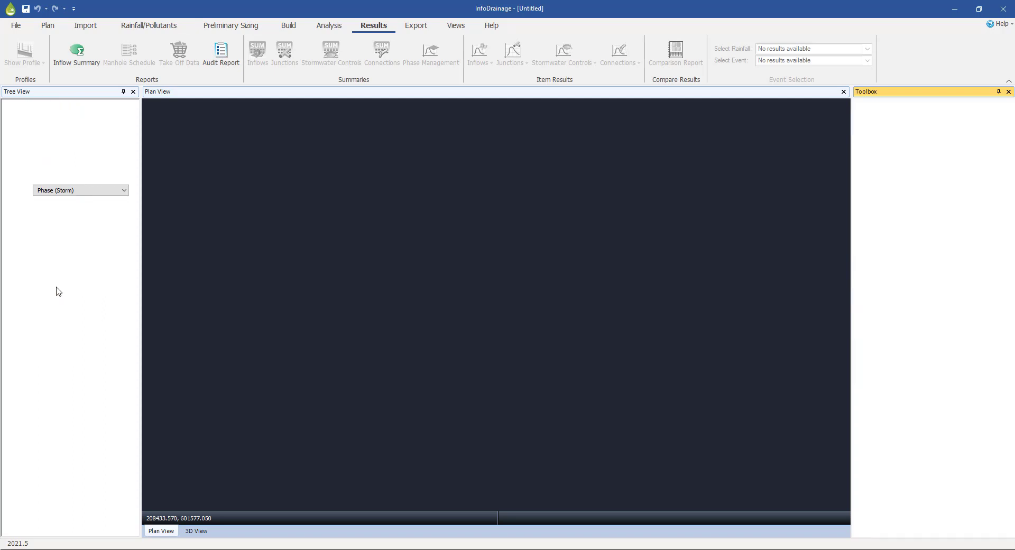
# Open the surface data for the storm phase and start creating the surface from a CAD file.
pyautogui.rightClick(57, 290)
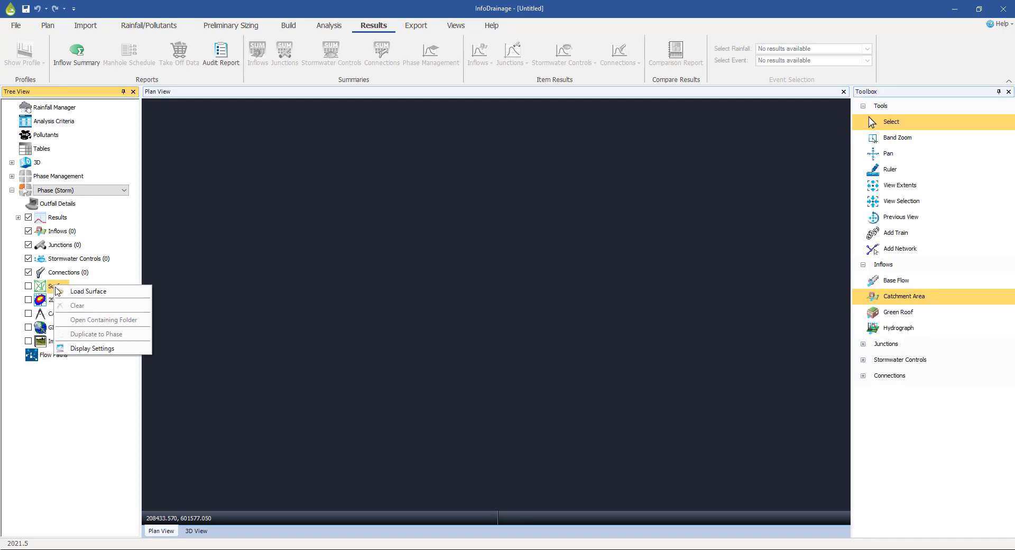
pyautogui.click(82, 291)
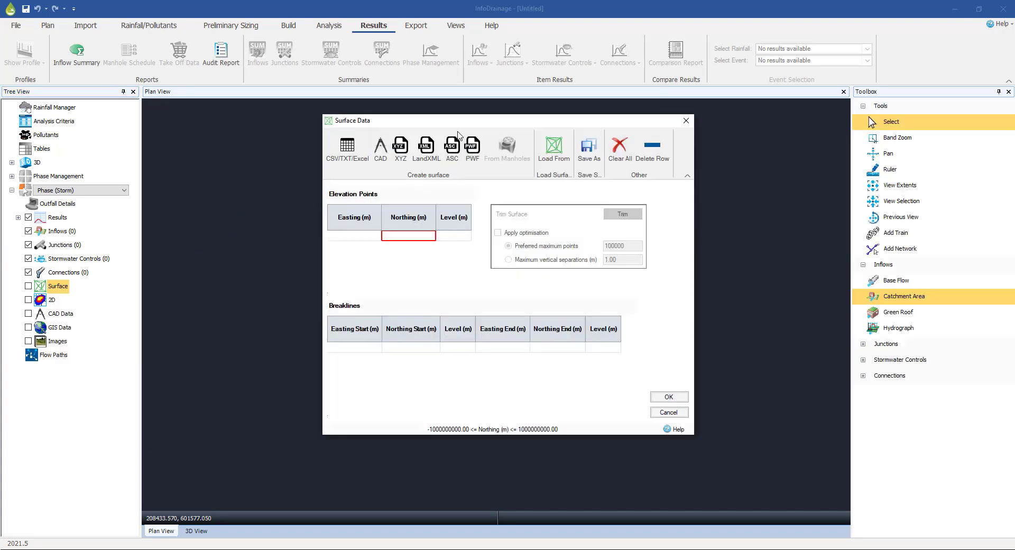
pyautogui.moveTo(459, 123); pyautogui.dragTo(409, 132)
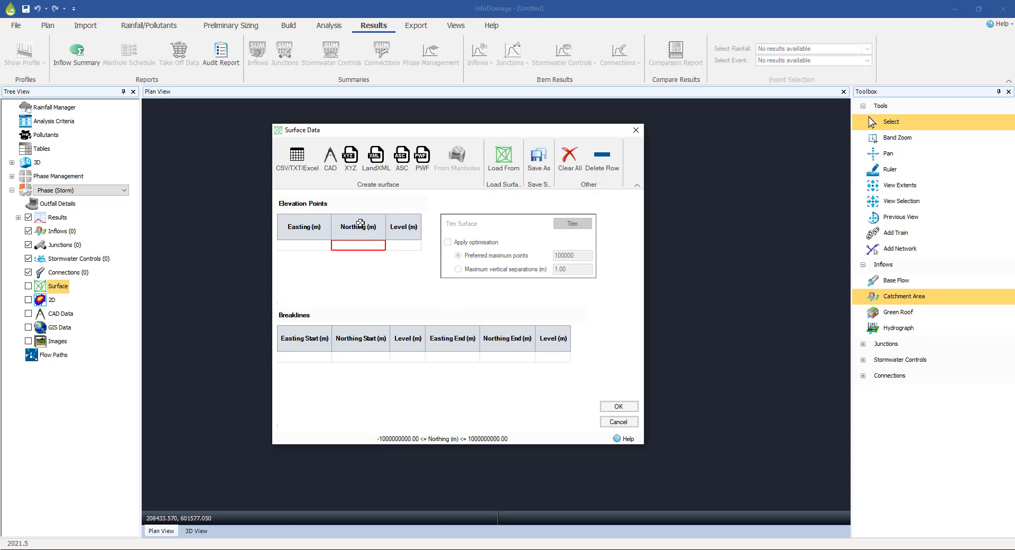
pyautogui.click(330, 161)
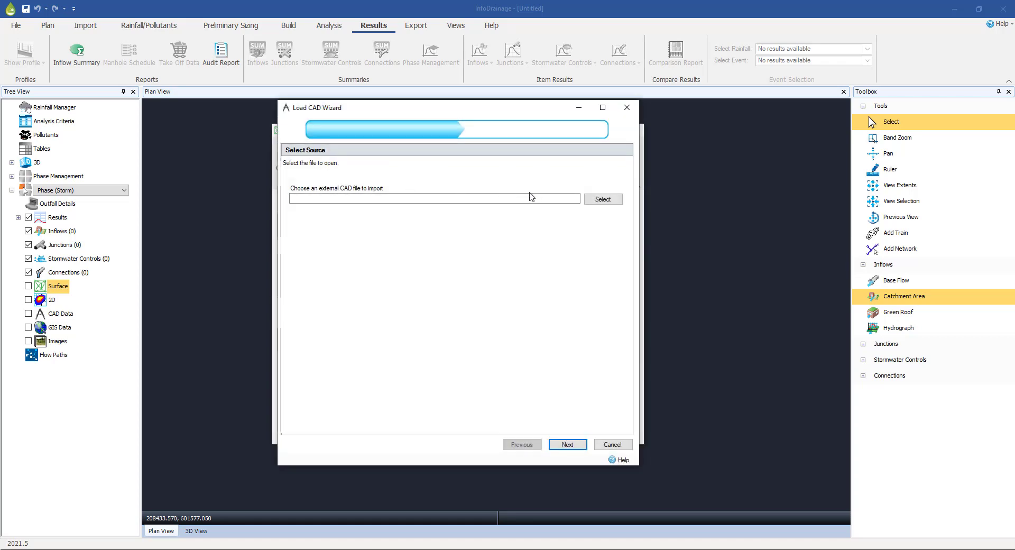
# Choose Surface1.dxf from C:\training\InfoDrainage Introduction\data as the CAD file to import.
pyautogui.click(597, 202)
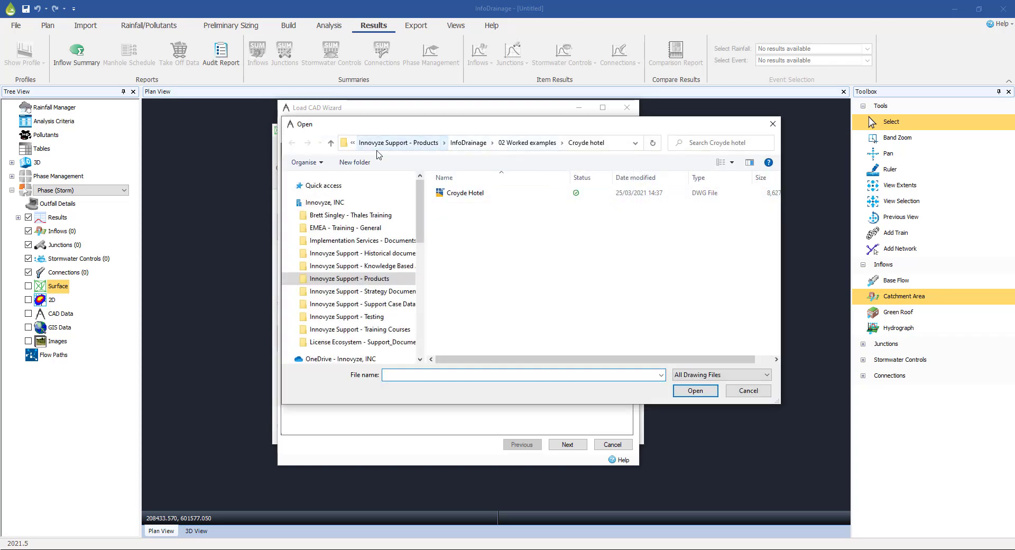
pyautogui.scroll(-3, 360, 243)
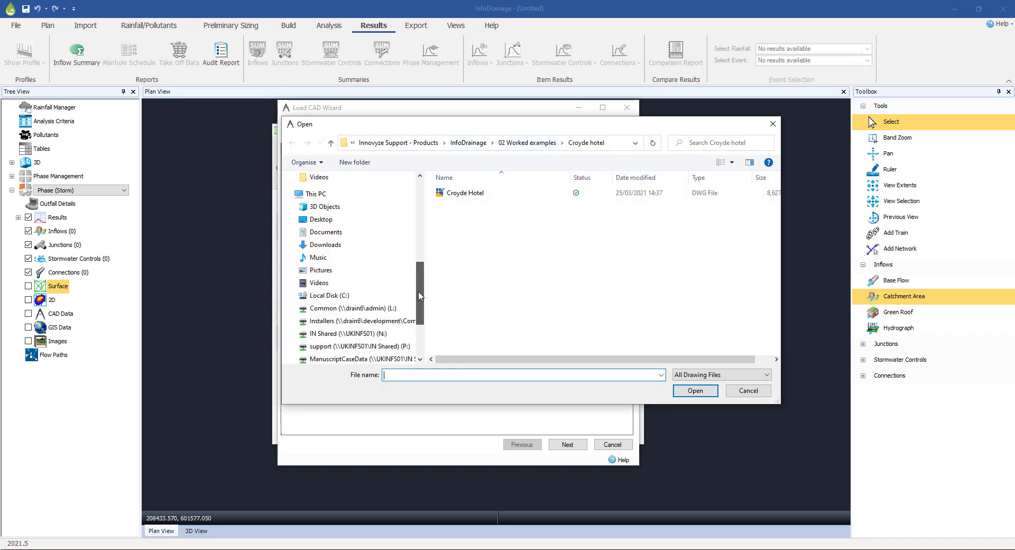
pyautogui.click(336, 284)
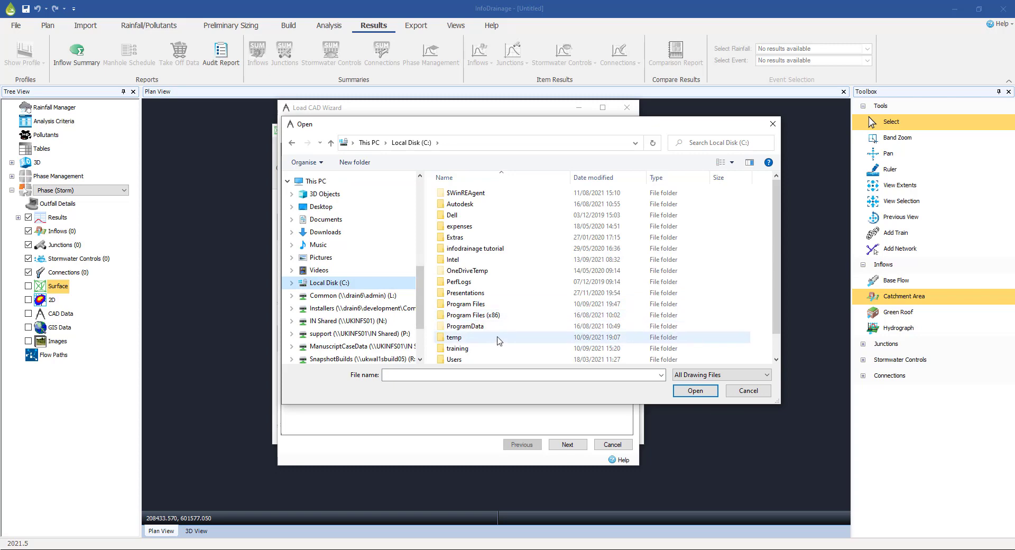
pyautogui.doubleClick(459, 348)
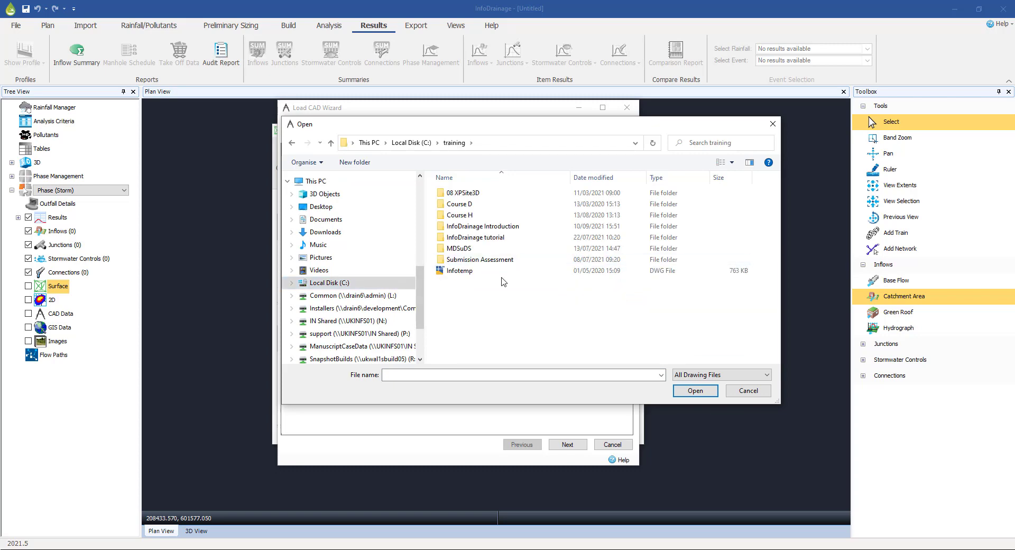
pyautogui.click(487, 230)
pyautogui.doubleClick(487, 229)
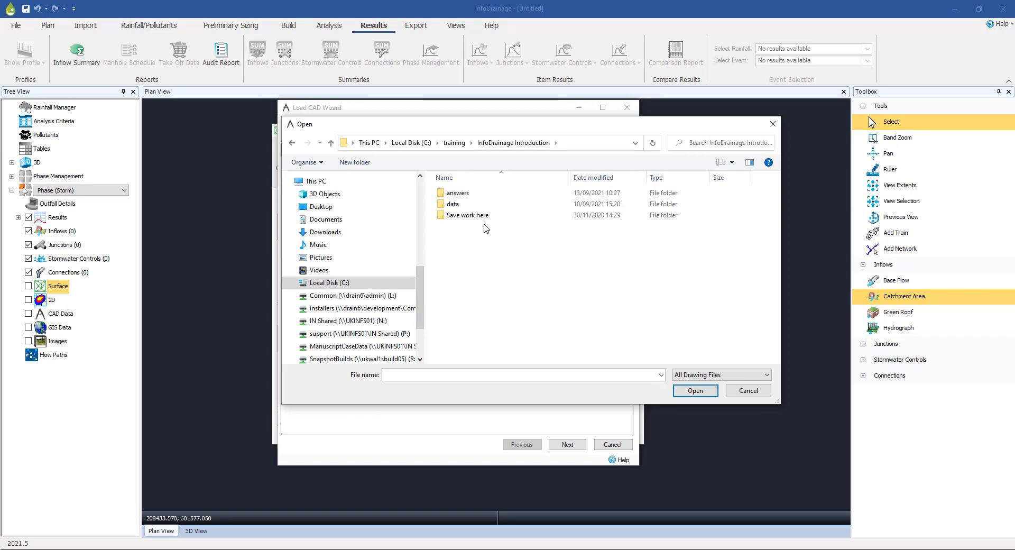
pyautogui.doubleClick(453, 205)
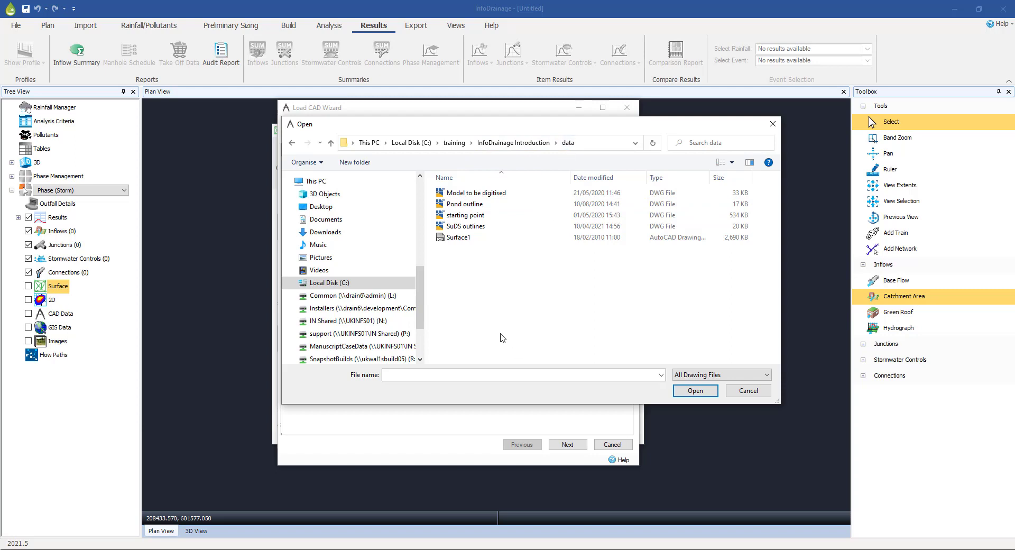
pyautogui.click(458, 239)
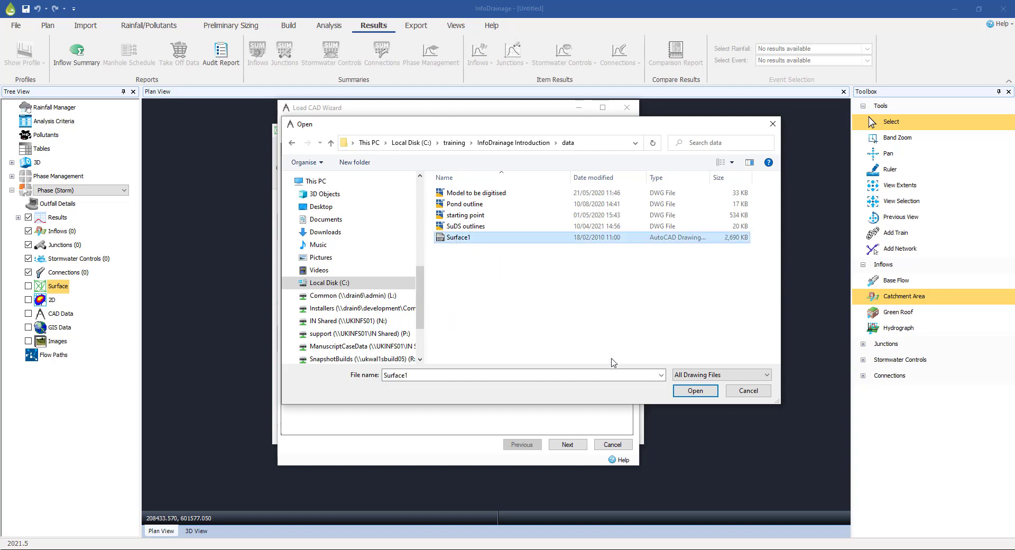
pyautogui.click(695, 391)
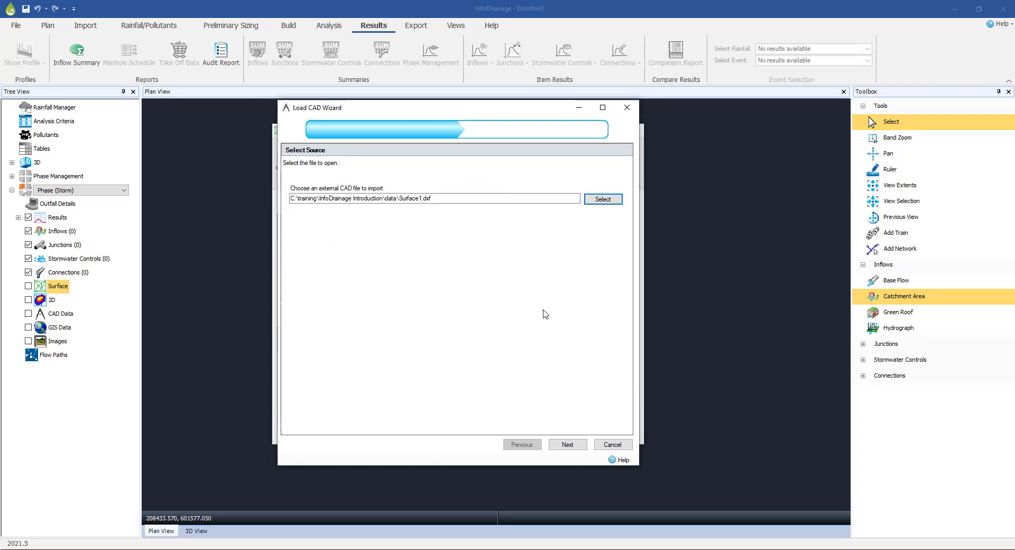
# Exclude layer 0 and import only the 3D_MODEL layer as surface data.
pyautogui.click(567, 446)
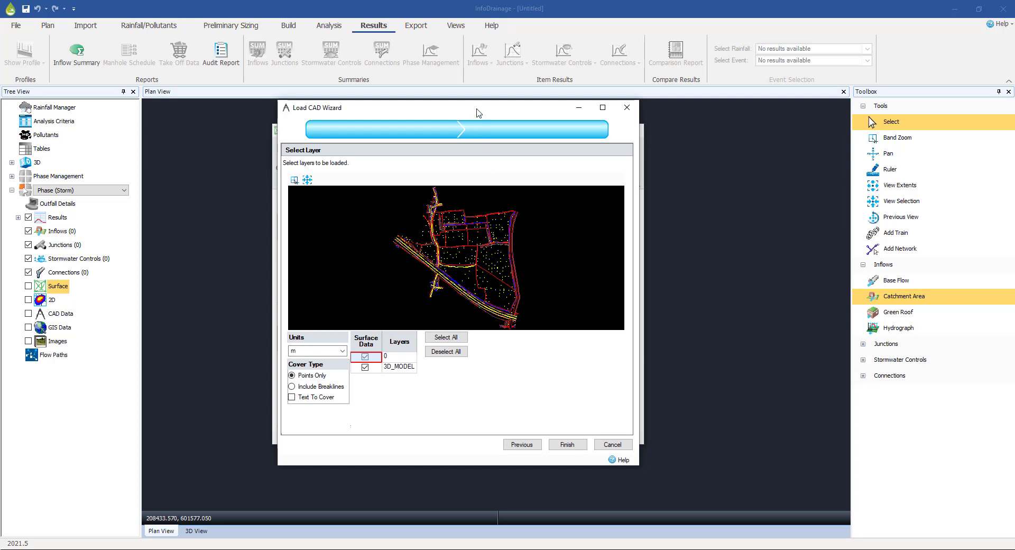
pyautogui.moveTo(485, 112); pyautogui.dragTo(522, 110)
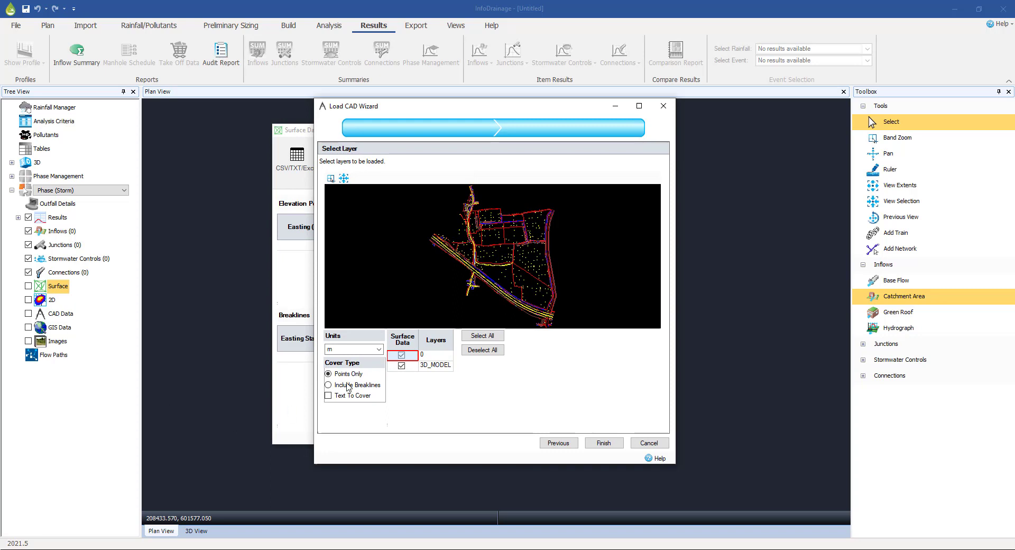
pyautogui.click(401, 355)
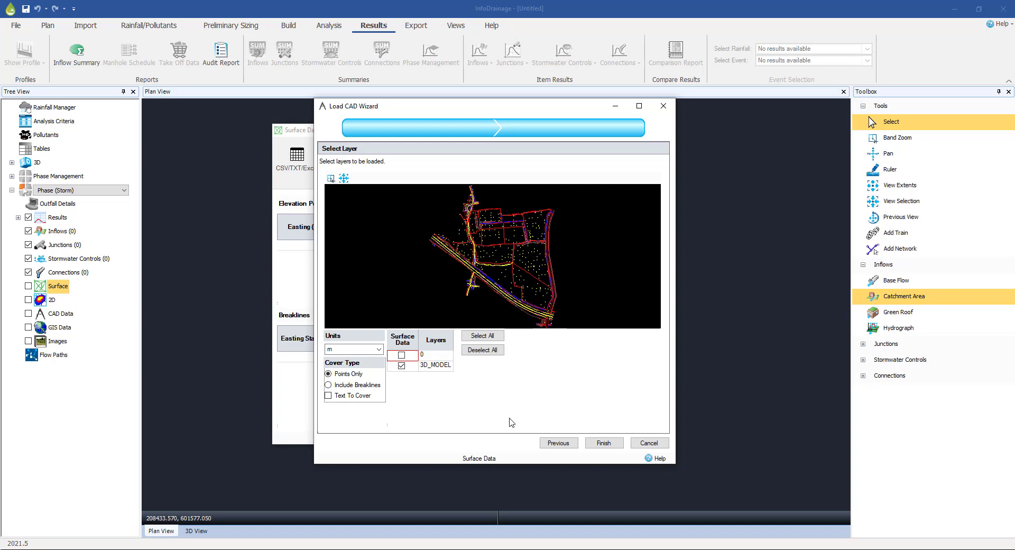
pyautogui.click(604, 444)
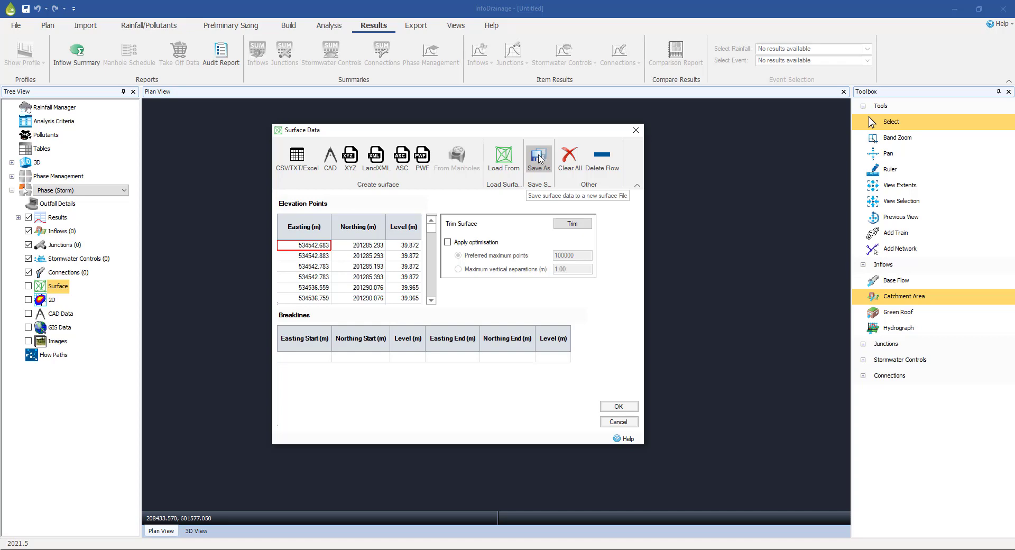
# Save the surface data as "imported surface" in the "Save work here" folder and accept it for the phase.
pyautogui.click(540, 159)
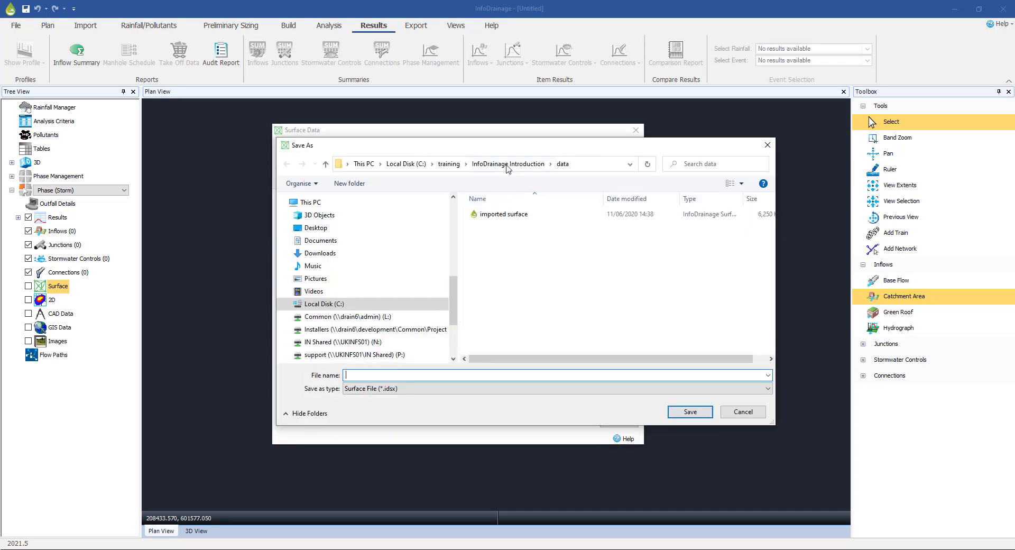
pyautogui.click(506, 165)
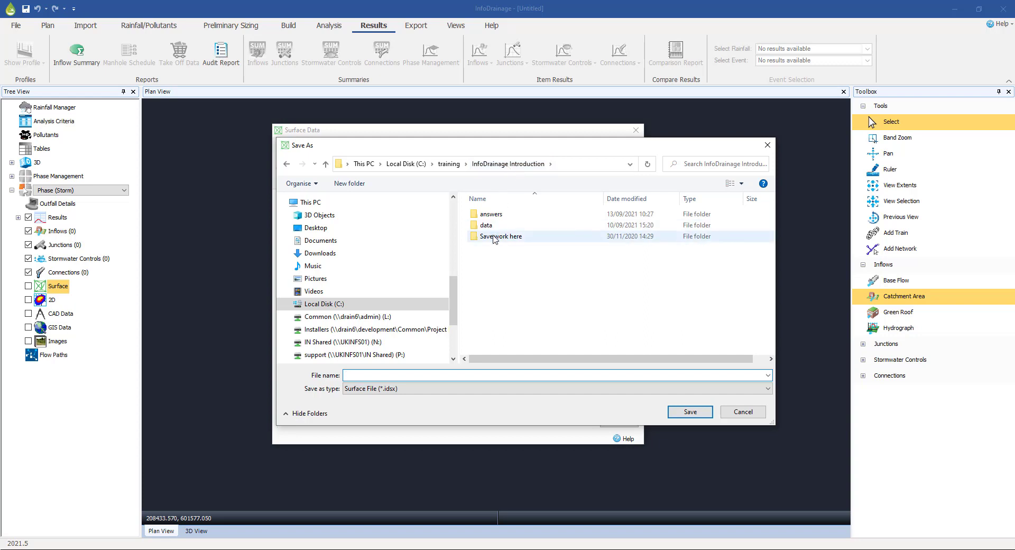
pyautogui.doubleClick(495, 236)
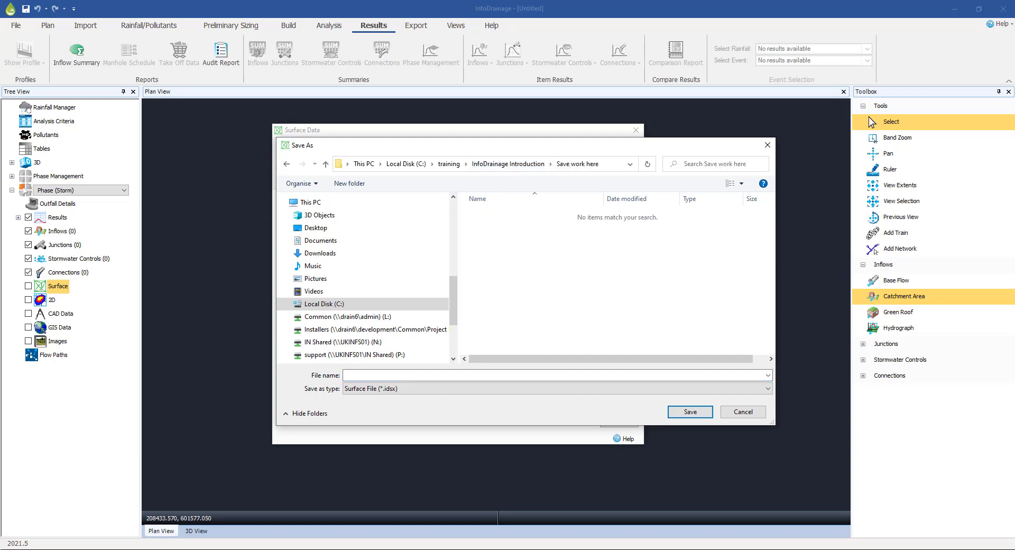
pyautogui.click(407, 374)
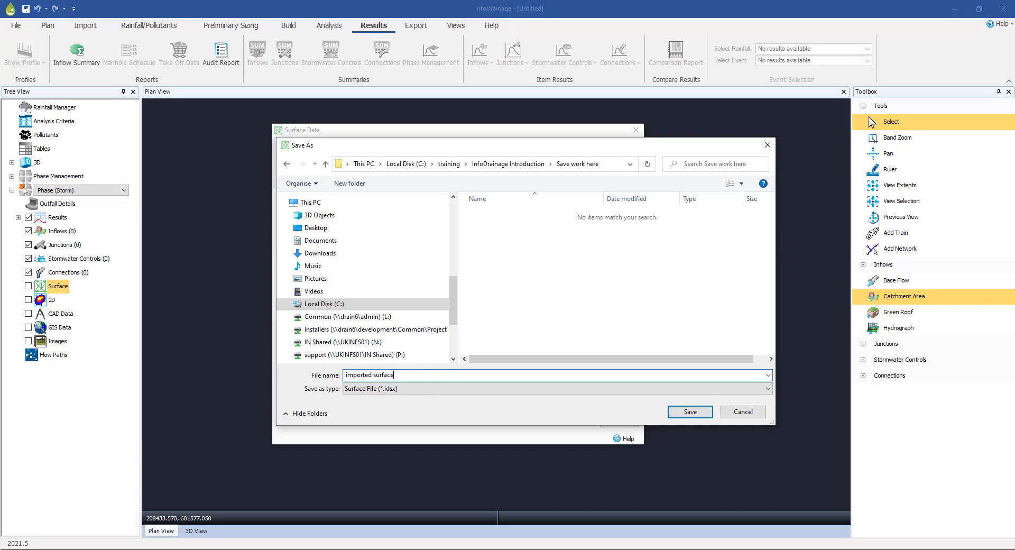
pyautogui.click(681, 412)
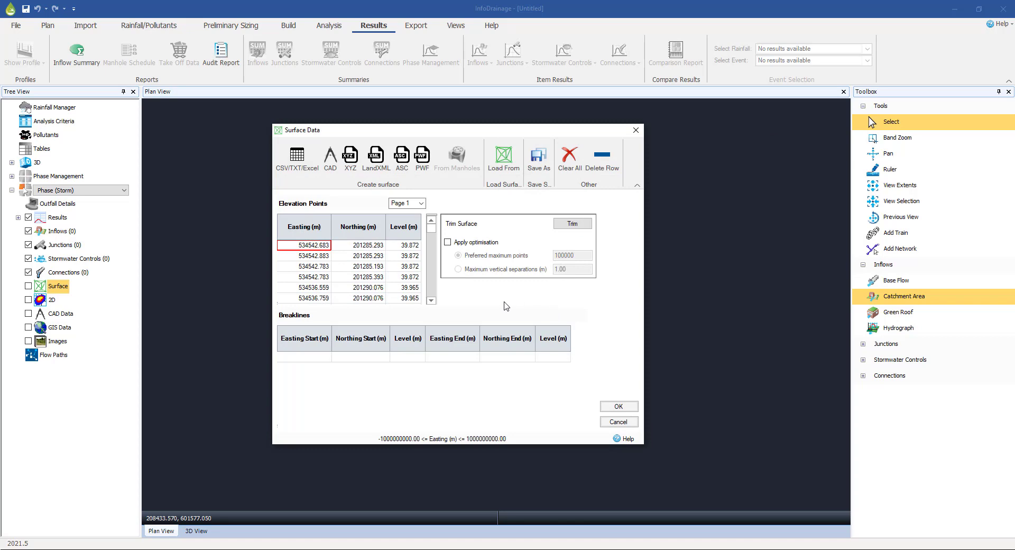
pyautogui.click(618, 409)
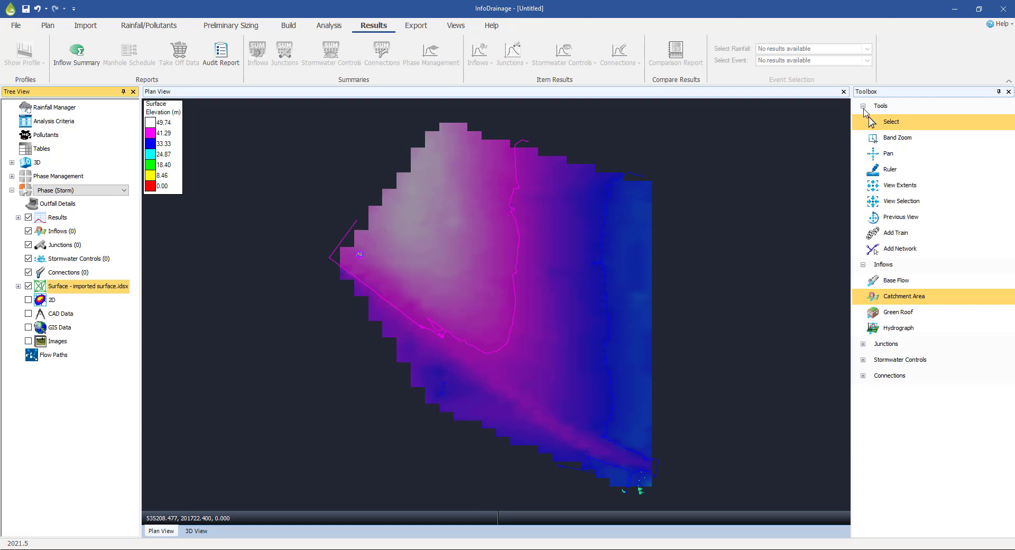
# Try out Band Zoom in the plan view, finishing with a close-up of the surface's north-western part.
pyautogui.click(864, 106)
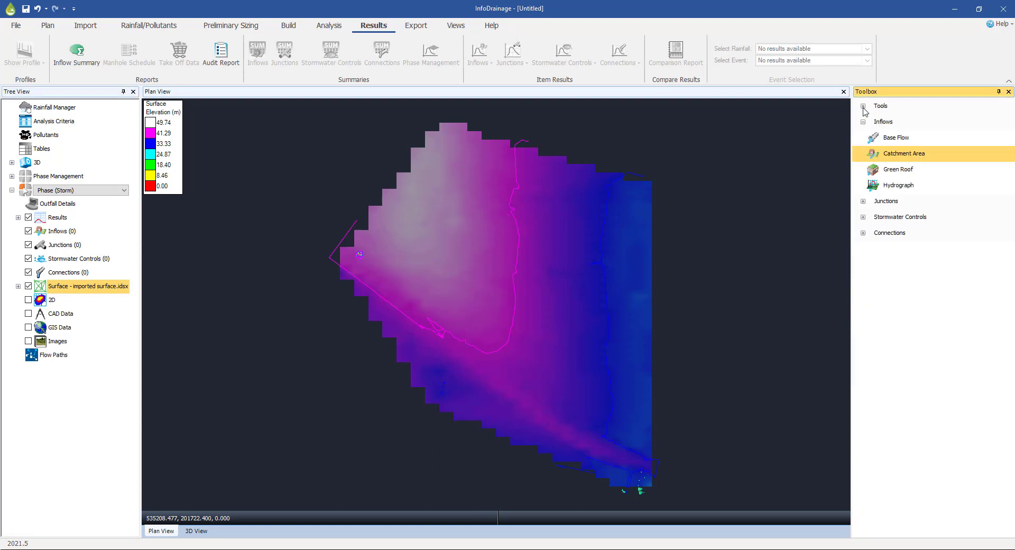
pyautogui.click(864, 106)
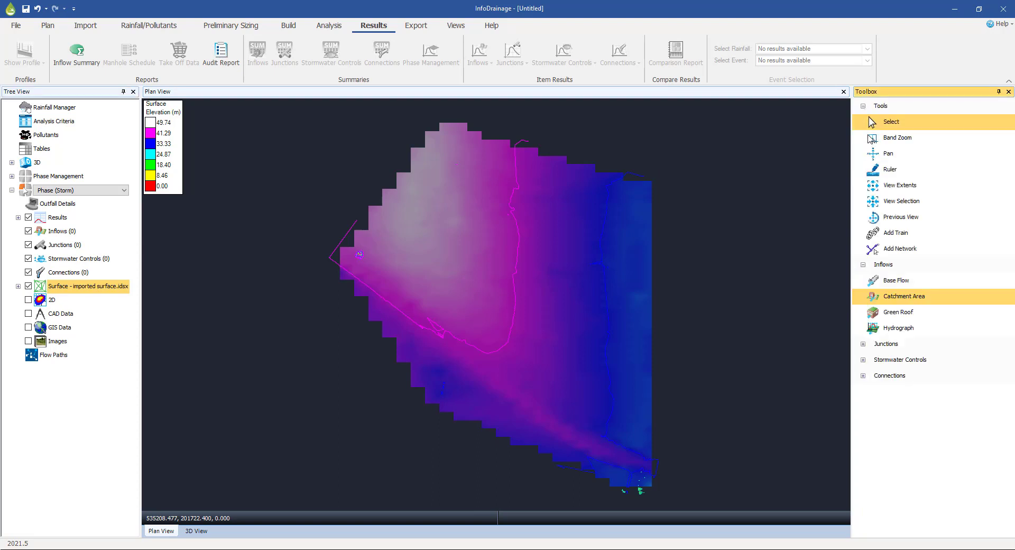
pyautogui.click(873, 139)
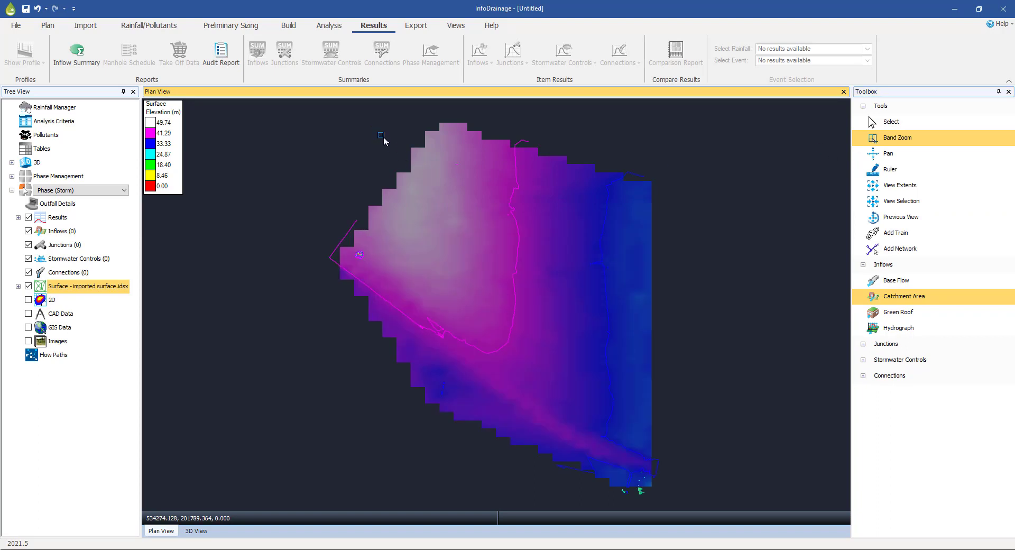
pyautogui.moveTo(384, 141); pyautogui.dragTo(402, 153)
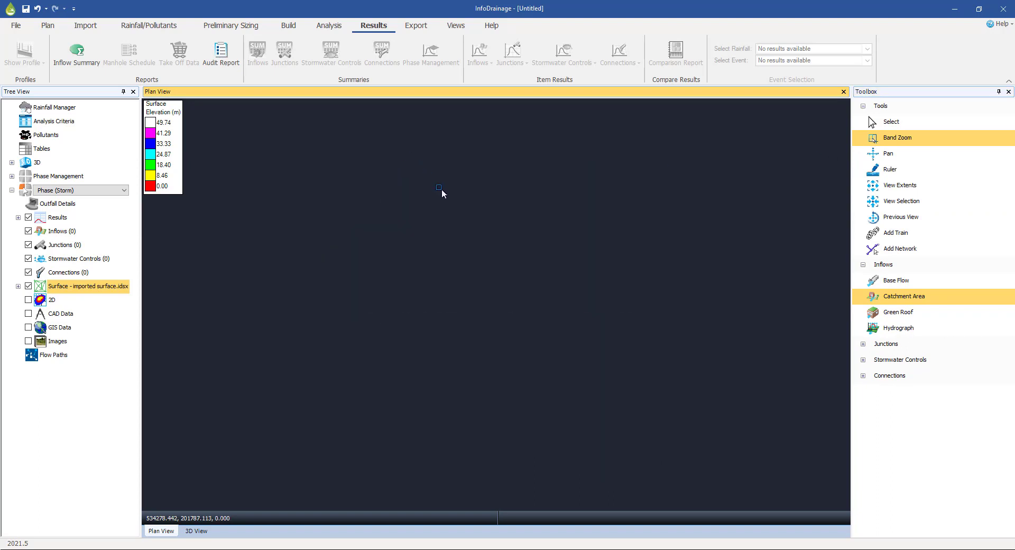
pyautogui.click(887, 187)
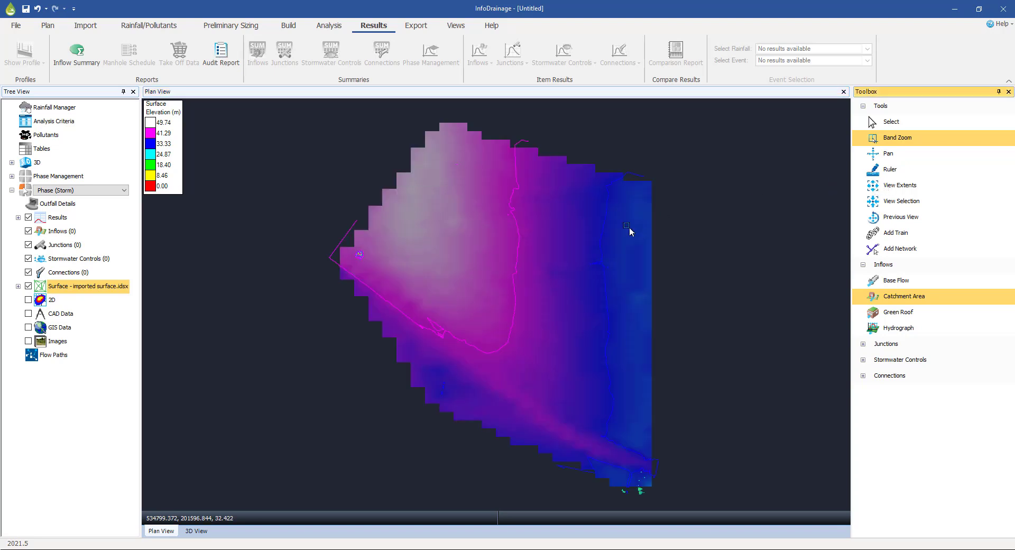
pyautogui.moveTo(385, 171); pyautogui.dragTo(499, 272)
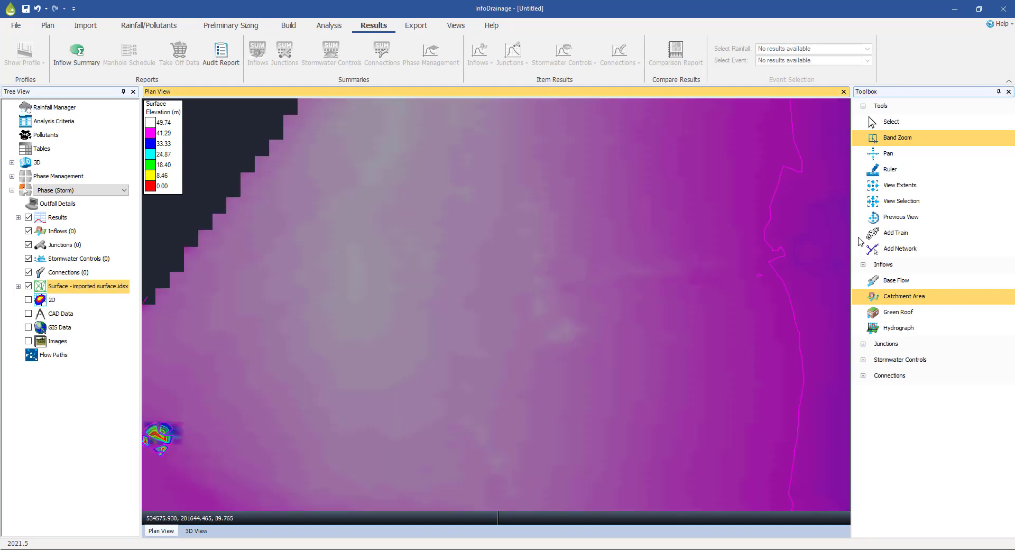
# Pan and zoom around the surface in the plan view and restore the view to the full extents.
pyautogui.click(889, 154)
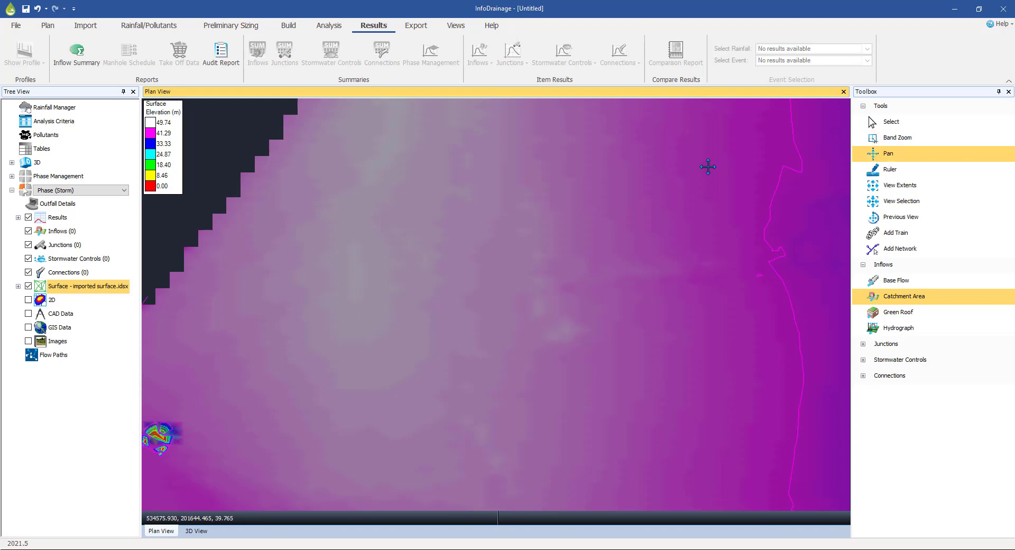
pyautogui.moveTo(540, 223); pyautogui.dragTo(465, 226)
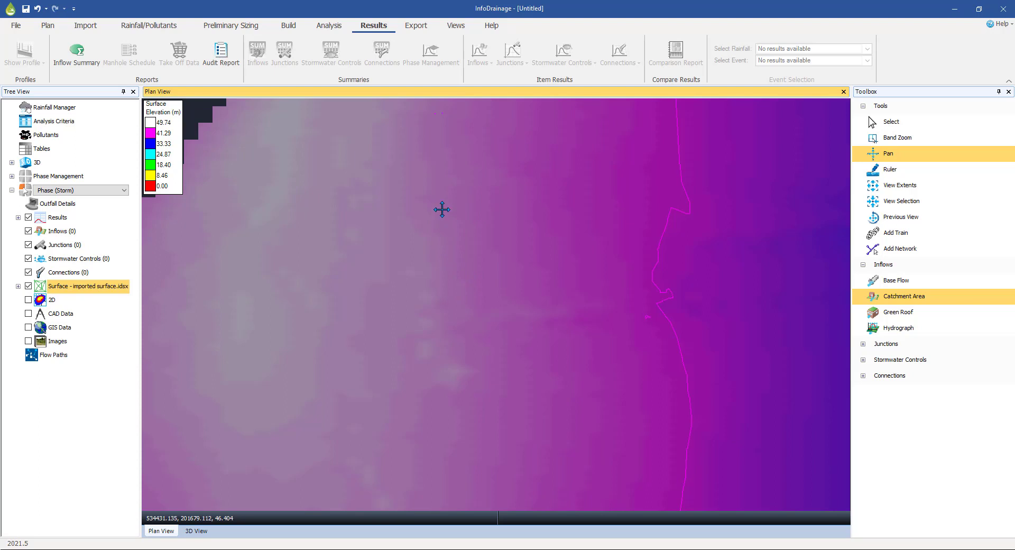
pyautogui.scroll(-5, 448, 213)
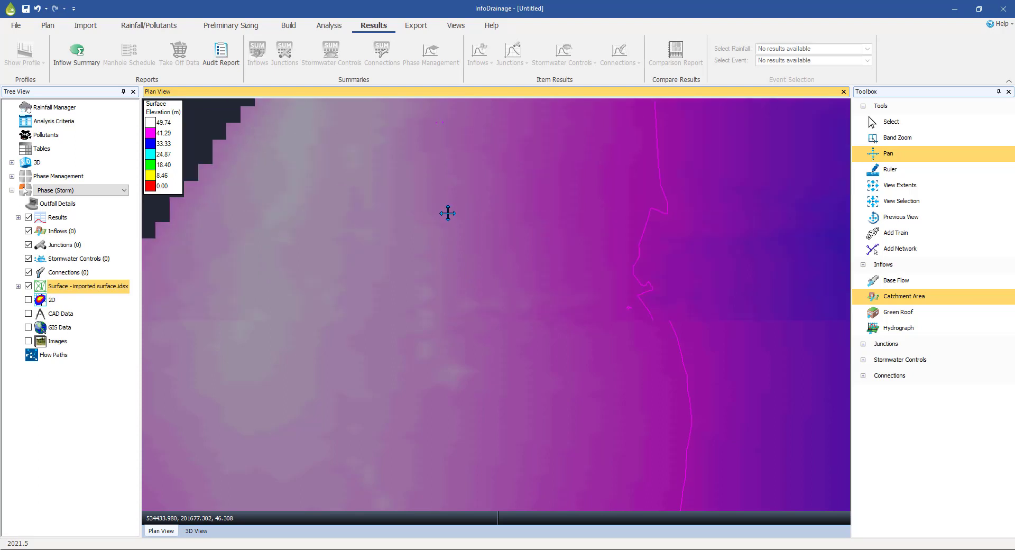
pyautogui.scroll(4, 532, 314)
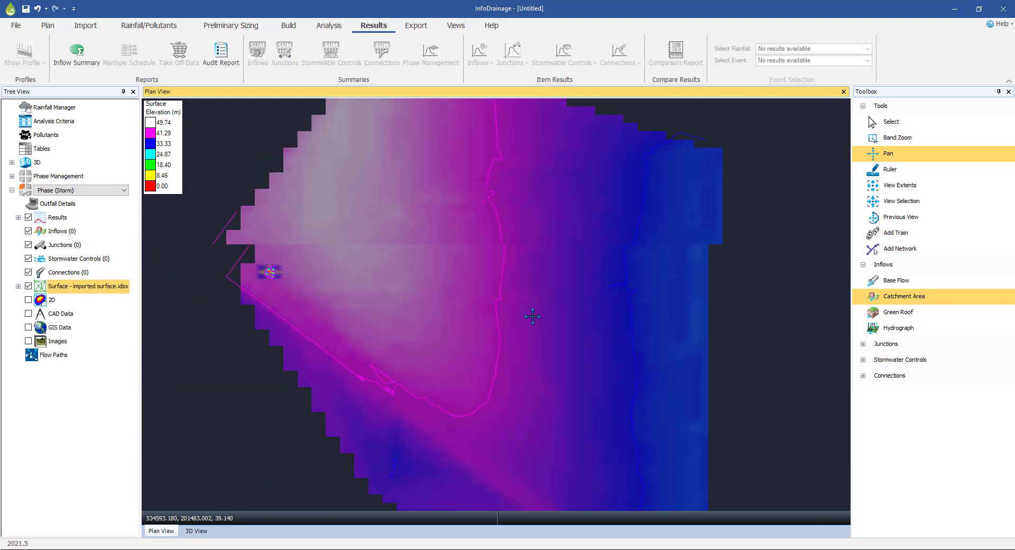
pyautogui.scroll(-5, 502, 283)
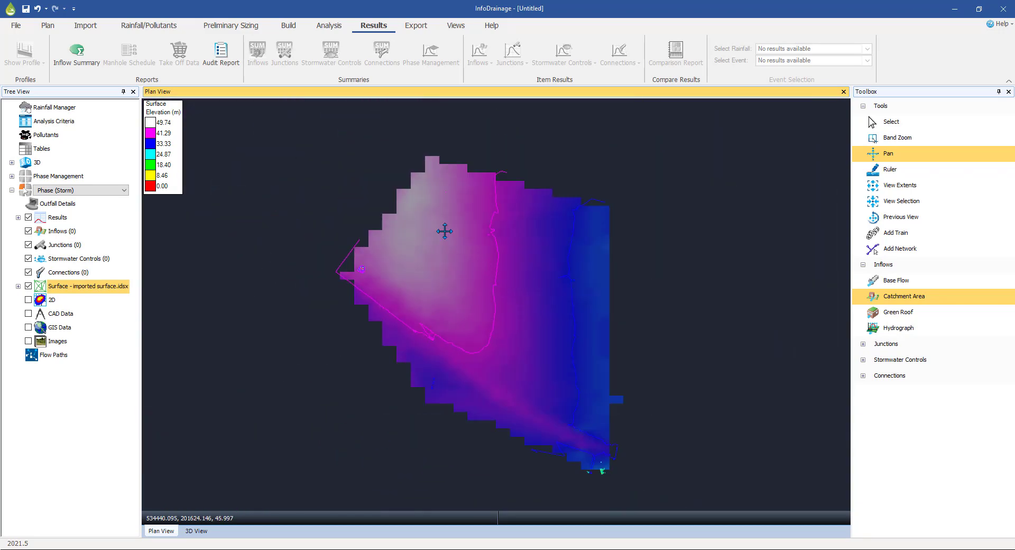
pyautogui.moveTo(444, 229); pyautogui.dragTo(734, 410)
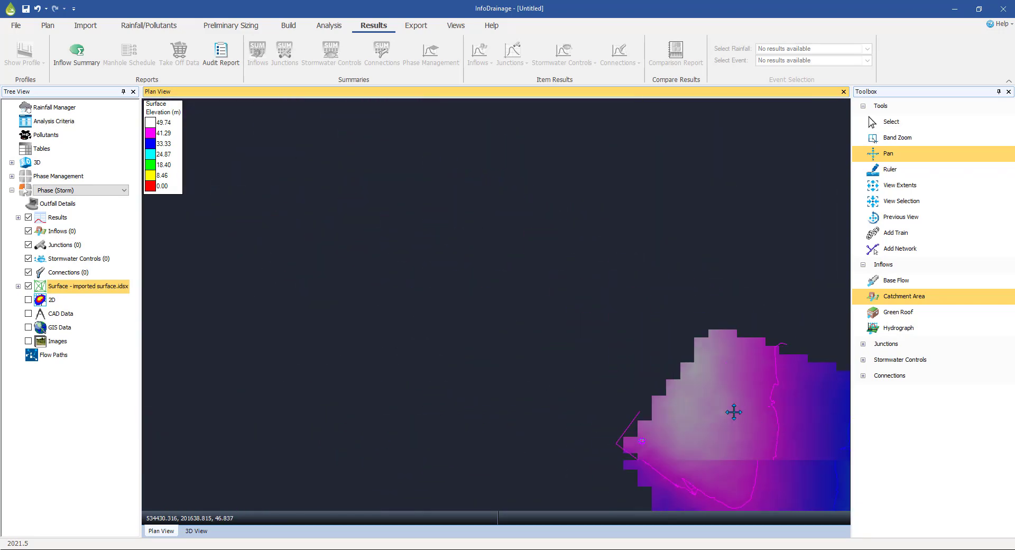
pyautogui.scroll(2, 657, 356)
pyautogui.moveTo(658, 355); pyautogui.dragTo(766, 419)
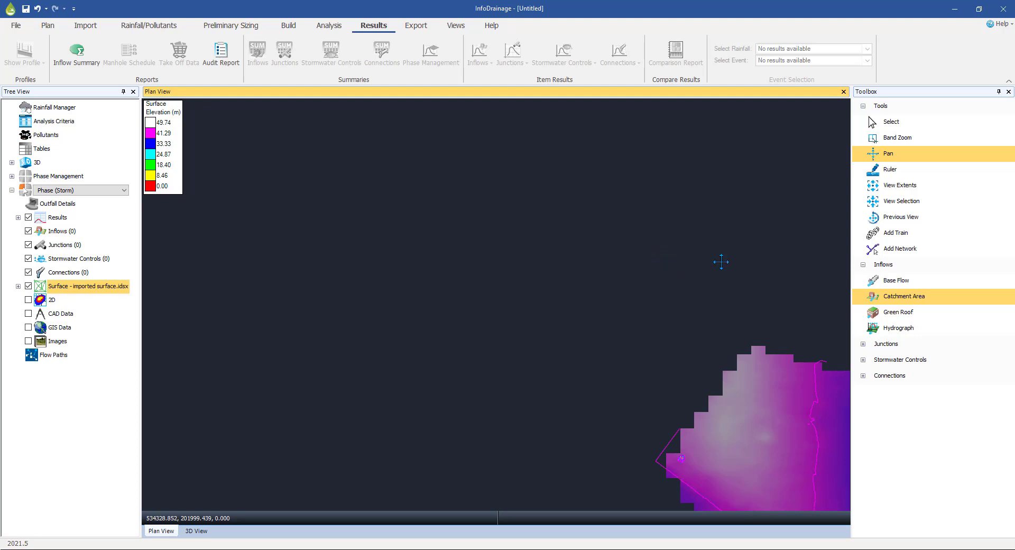
pyautogui.click(893, 187)
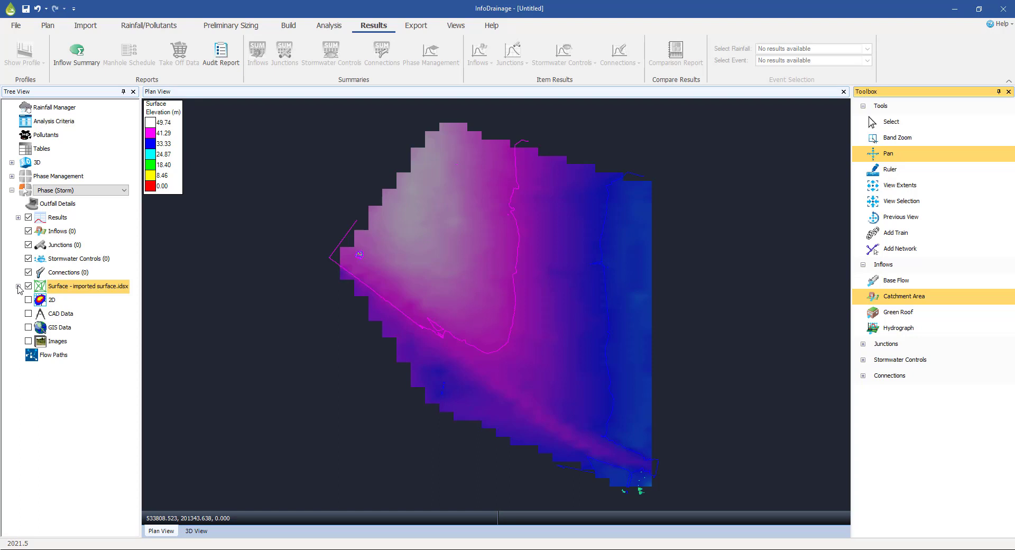
# Hide the contours of the imported surface while keeping its colour fill and legend shown.
pyautogui.click(18, 287)
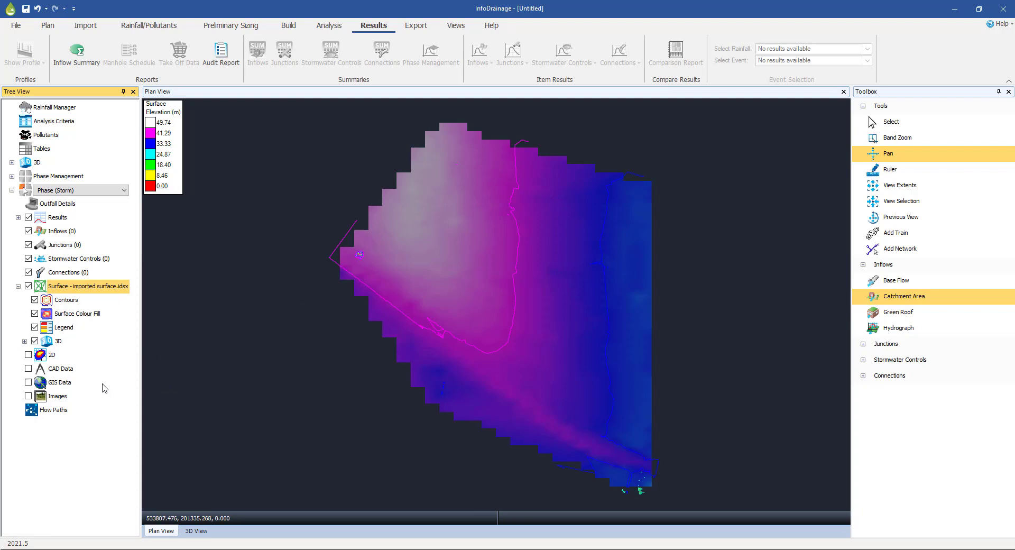
pyautogui.click(35, 300)
# Examine the small patch of irregular elevations near the western corner of the surface.
pyautogui.scroll(3, 378, 265)
pyautogui.scroll(2, 346, 252)
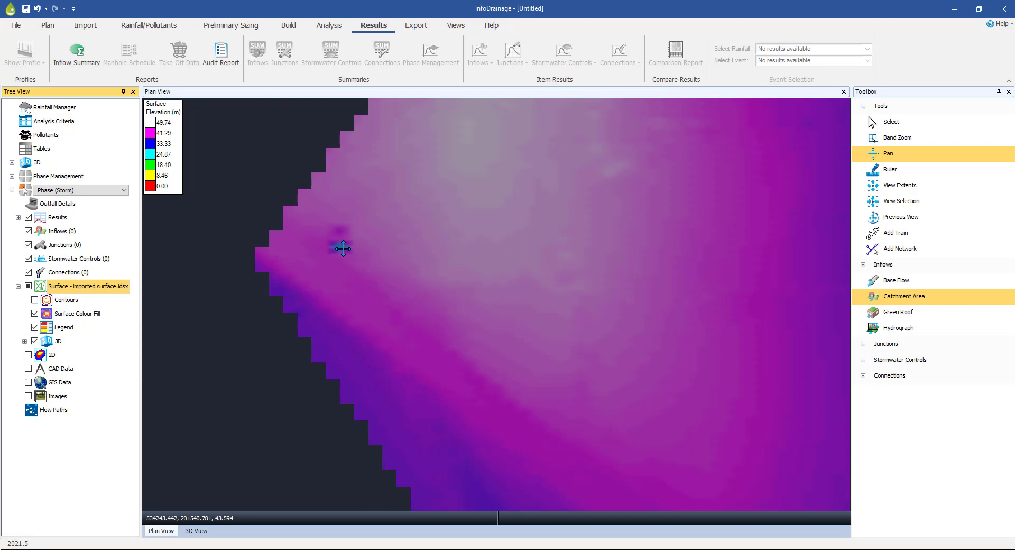
pyautogui.scroll(2, 327, 228)
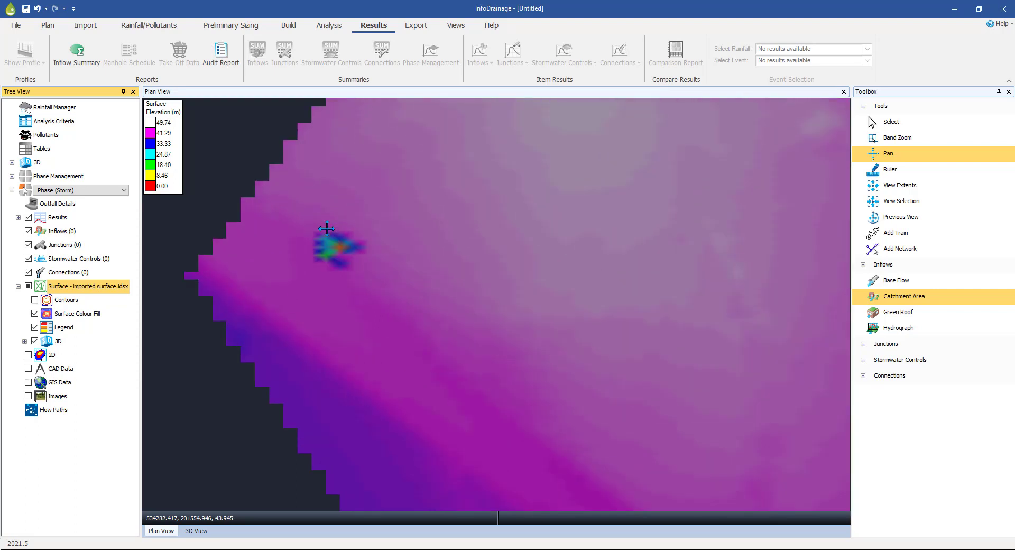
pyautogui.scroll(1, 326, 229)
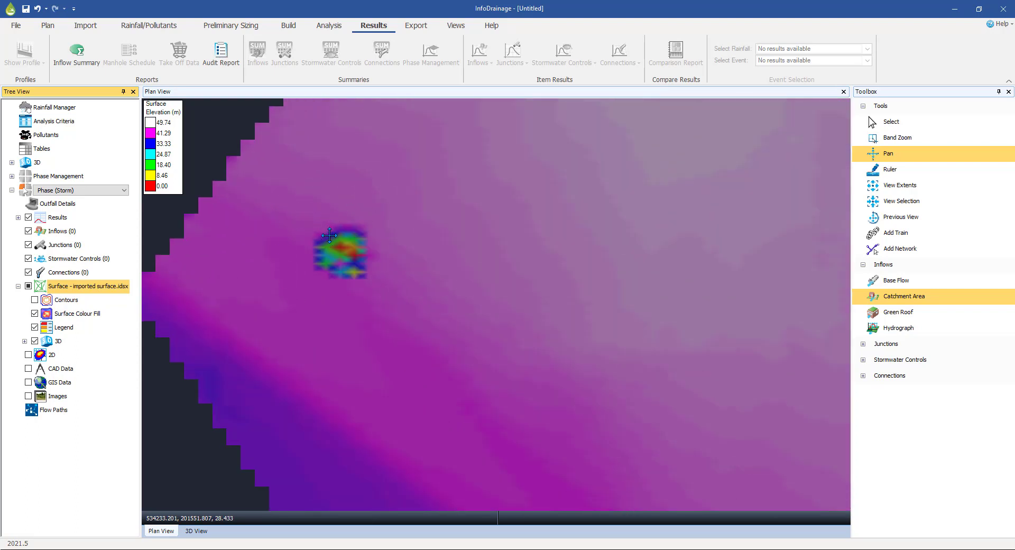
pyautogui.scroll(-1, 395, 241)
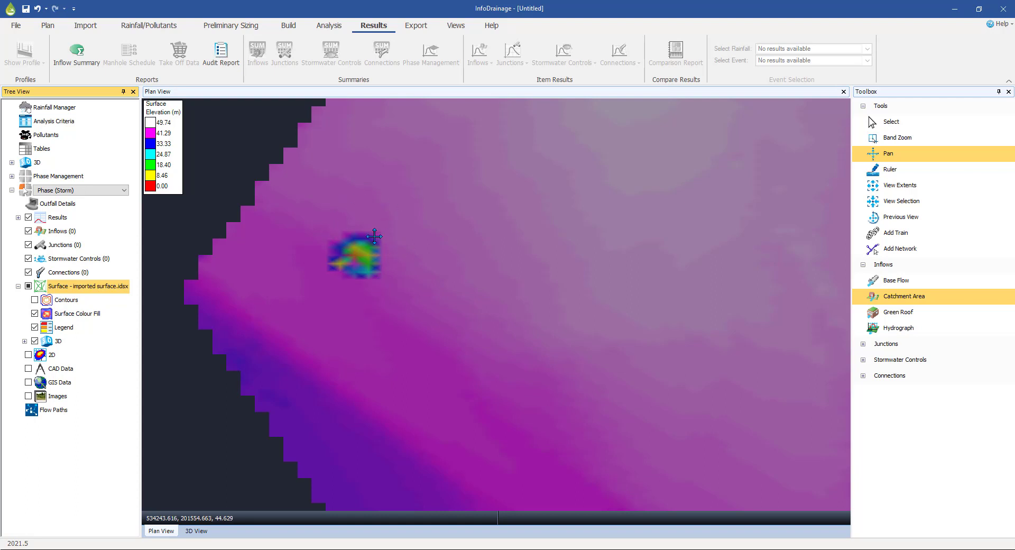
pyautogui.scroll(-1, 374, 238)
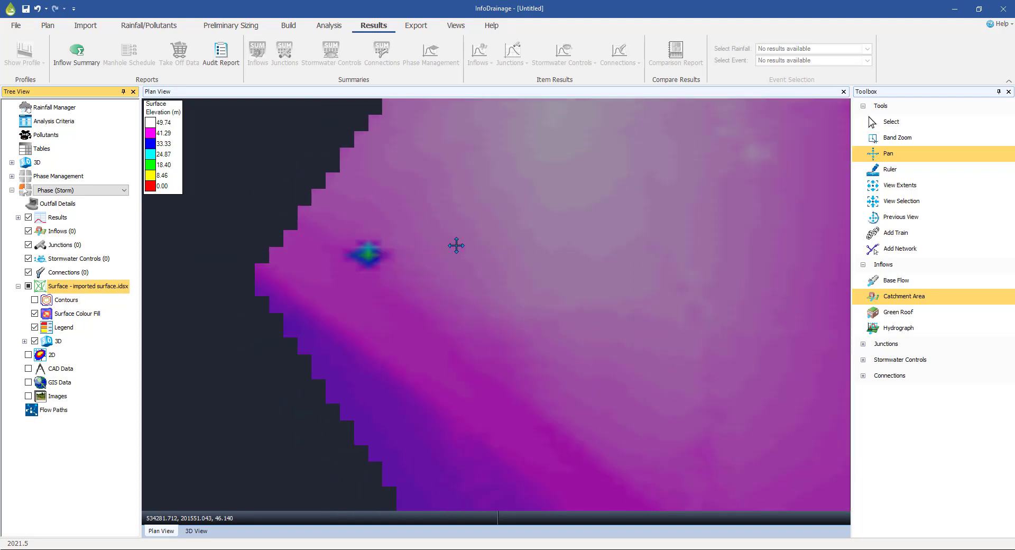
pyautogui.scroll(-1, 441, 240)
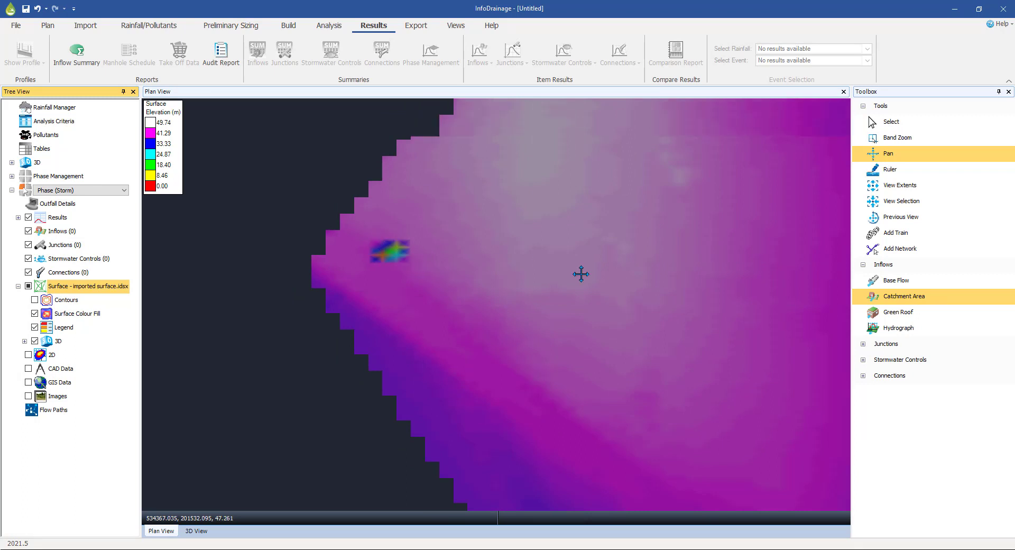
pyautogui.scroll(-1, 581, 273)
pyautogui.scroll(-1, 608, 251)
pyautogui.scroll(-1, 386, 248)
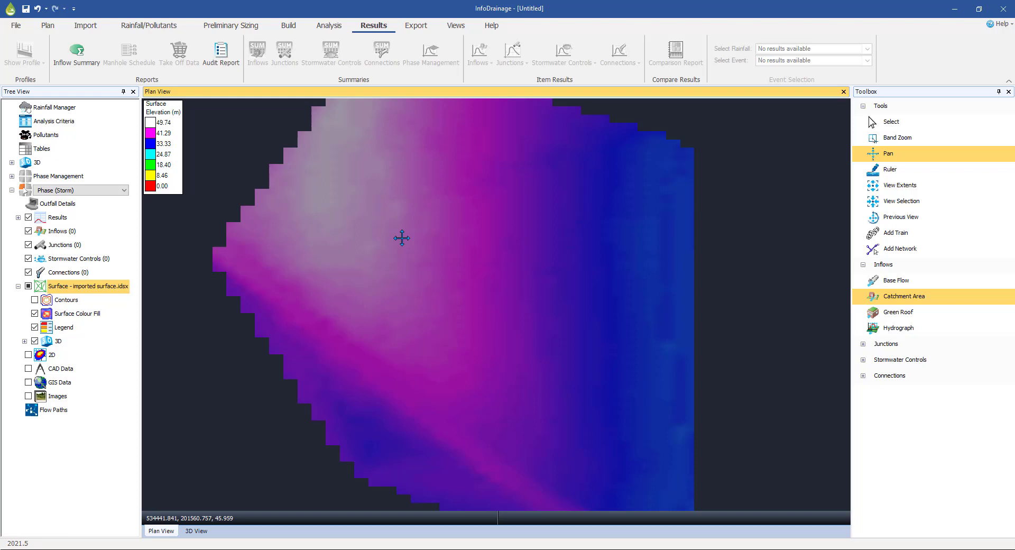
pyautogui.scroll(-1, 429, 217)
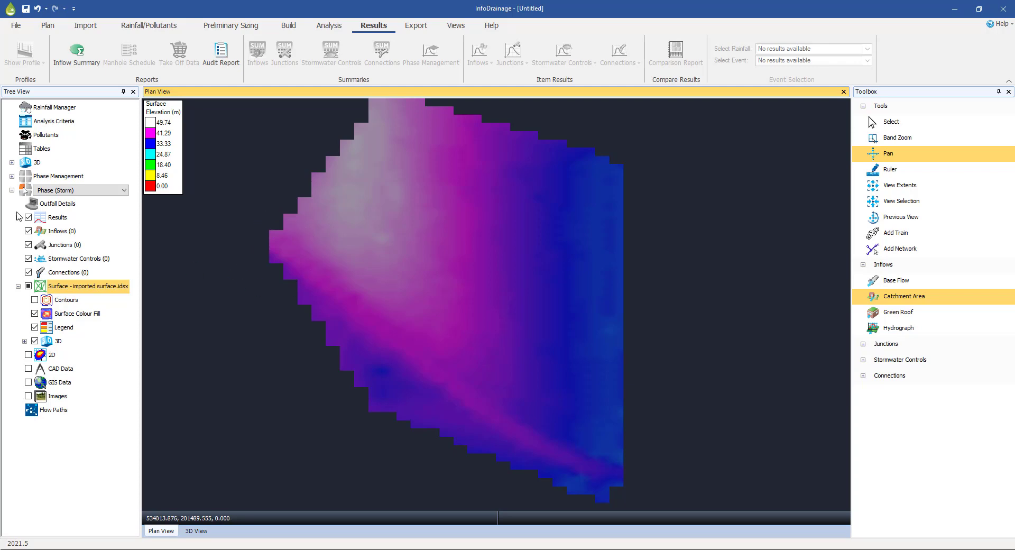
# Trim the imported surface to a rectangle that leaves out its western tip, overwriting the existing surface file.
pyautogui.rightClick(69, 287)
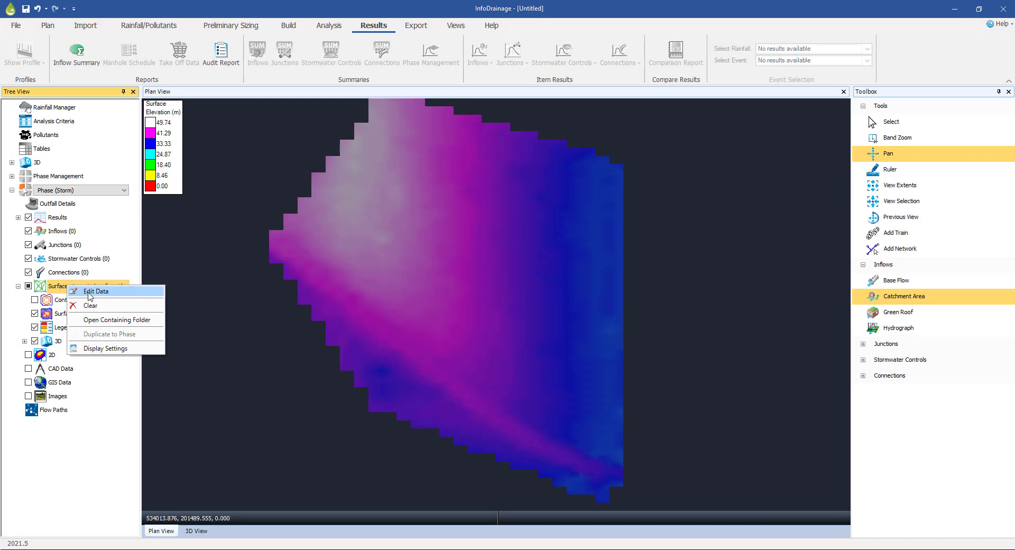
pyautogui.click(89, 292)
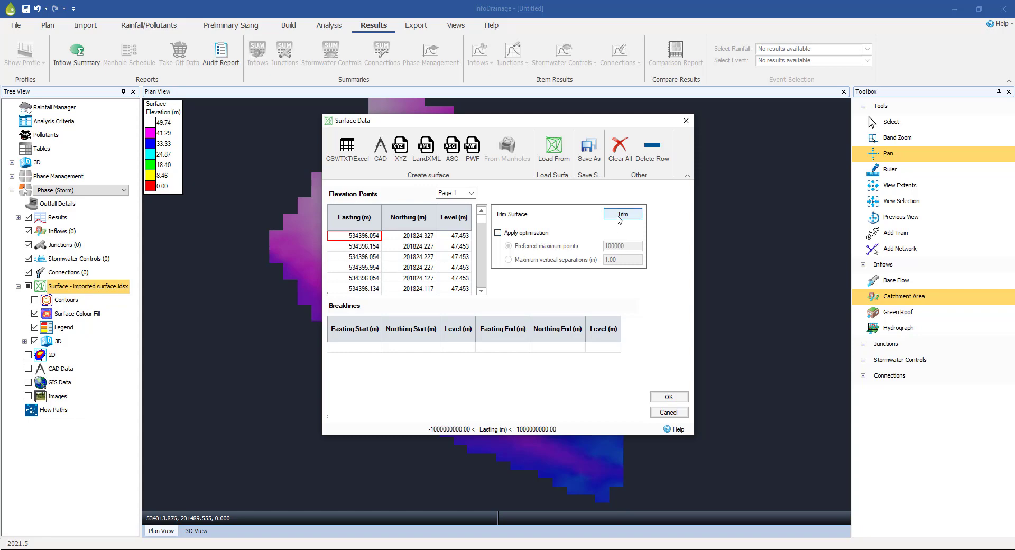
pyautogui.moveTo(562, 125); pyautogui.dragTo(690, 121)
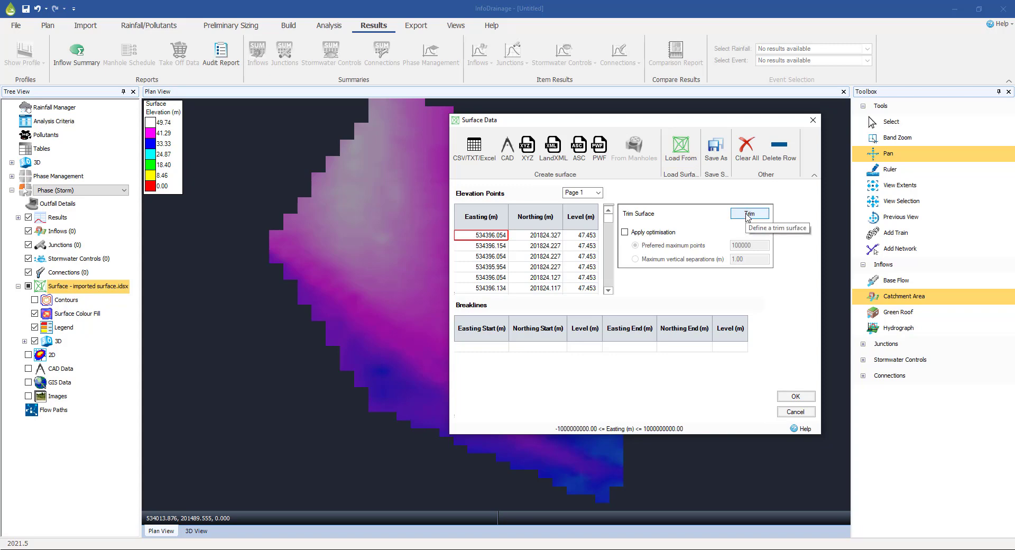
pyautogui.click(748, 215)
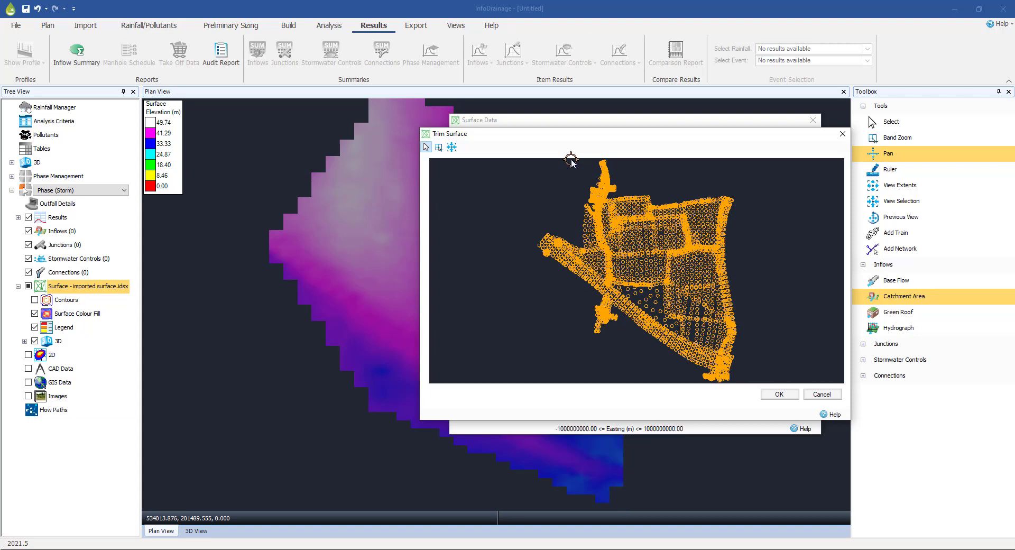
pyautogui.moveTo(572, 160); pyautogui.dragTo(757, 381)
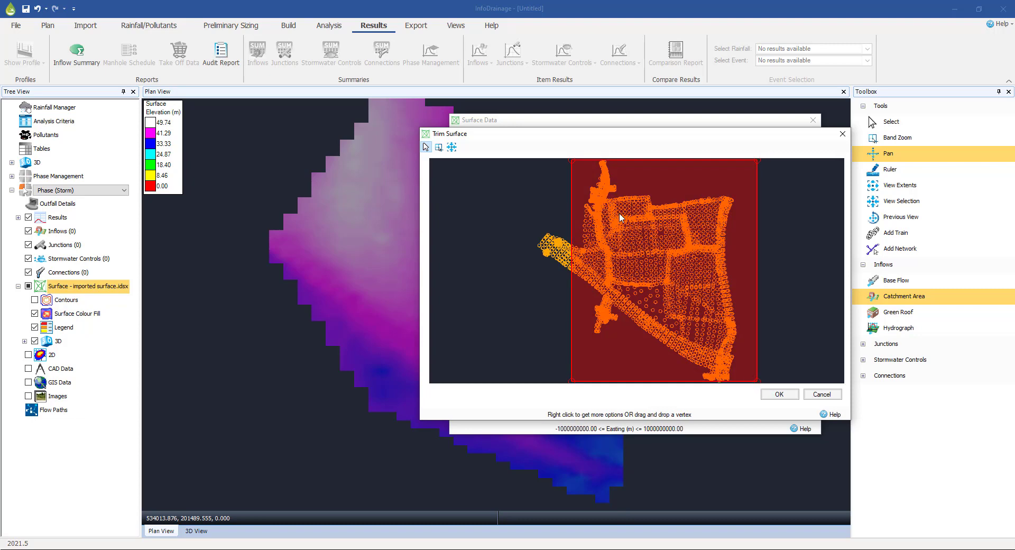
pyautogui.click(778, 394)
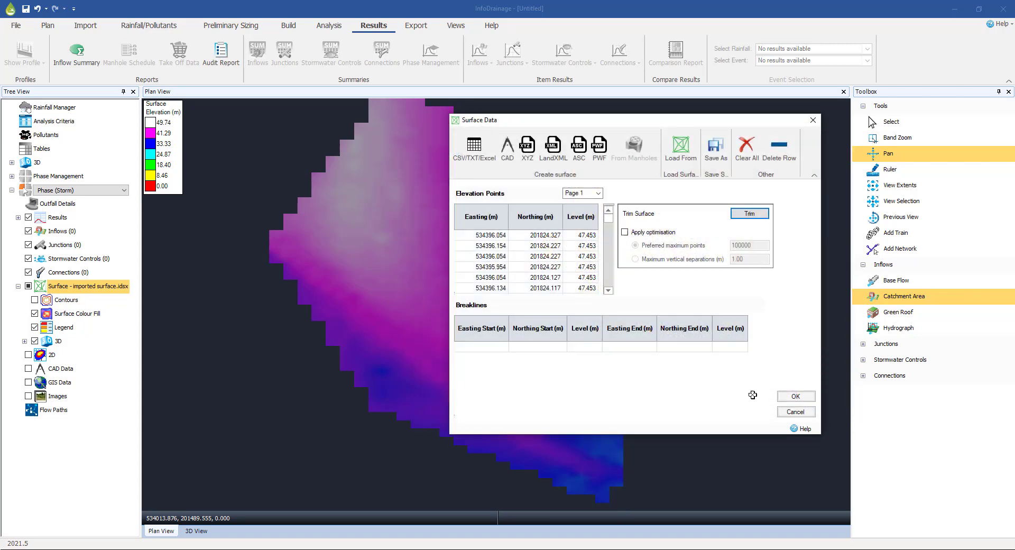
pyautogui.click(779, 398)
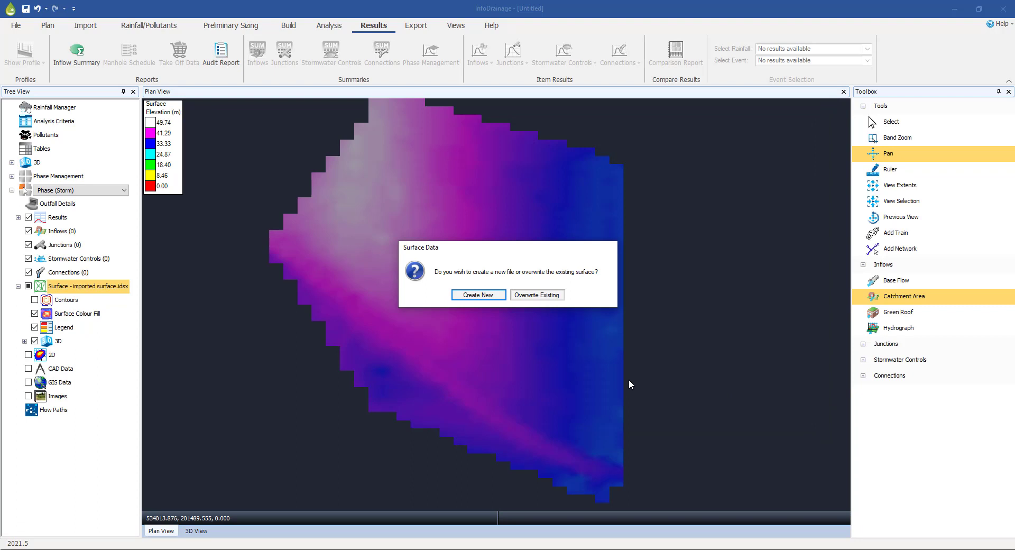
pyautogui.click(531, 295)
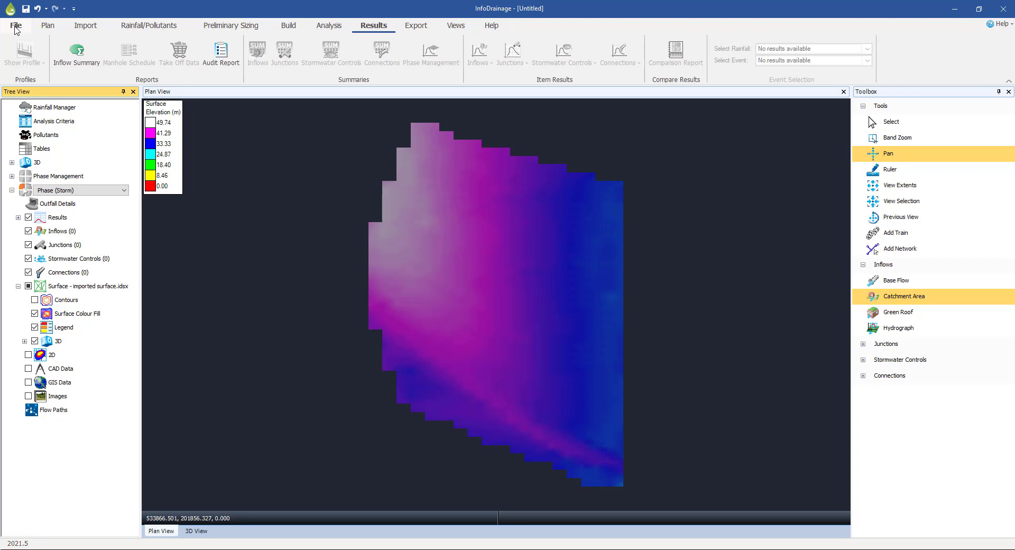
# Save the design as Exercise 1 in the folder C:\training\InfoDrainage Introduction\Save work here.
pyautogui.click(16, 26)
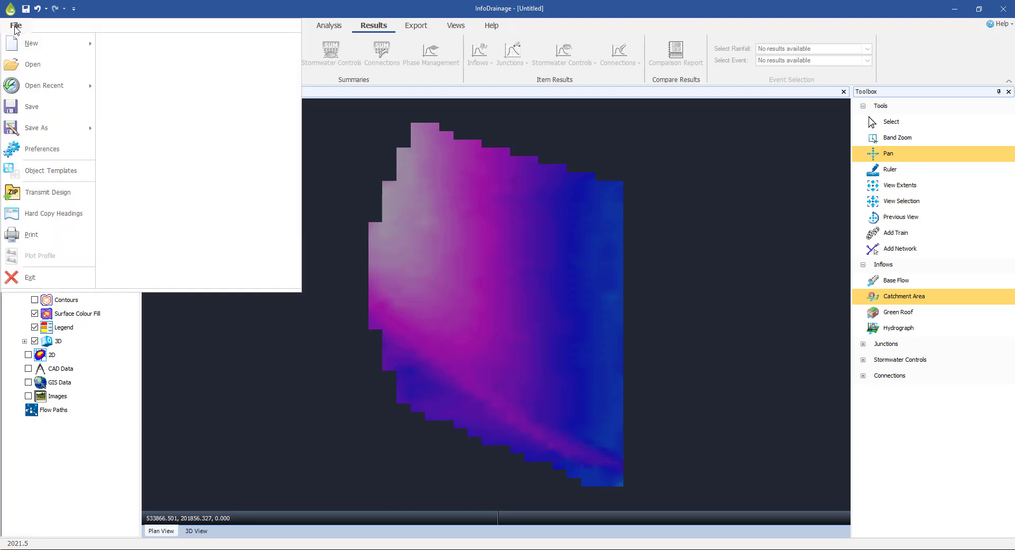
pyautogui.moveTo(55, 133)
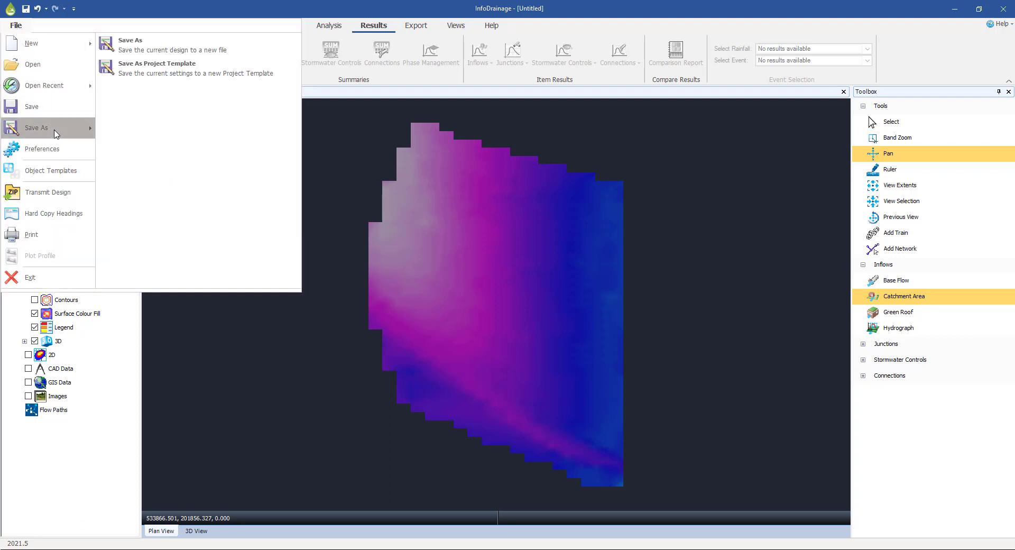
pyautogui.click(141, 49)
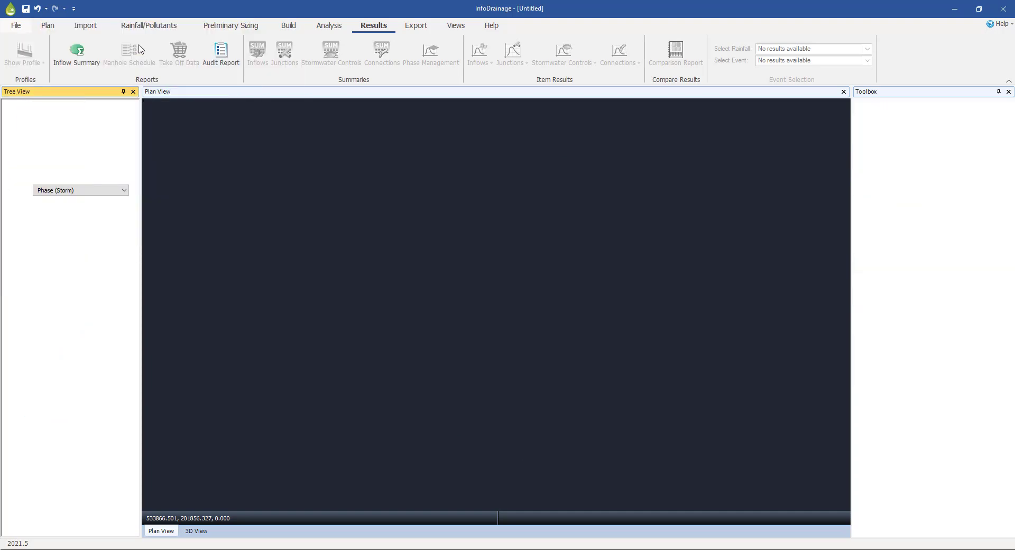
pyautogui.moveTo(333, 12); pyautogui.dragTo(397, 43)
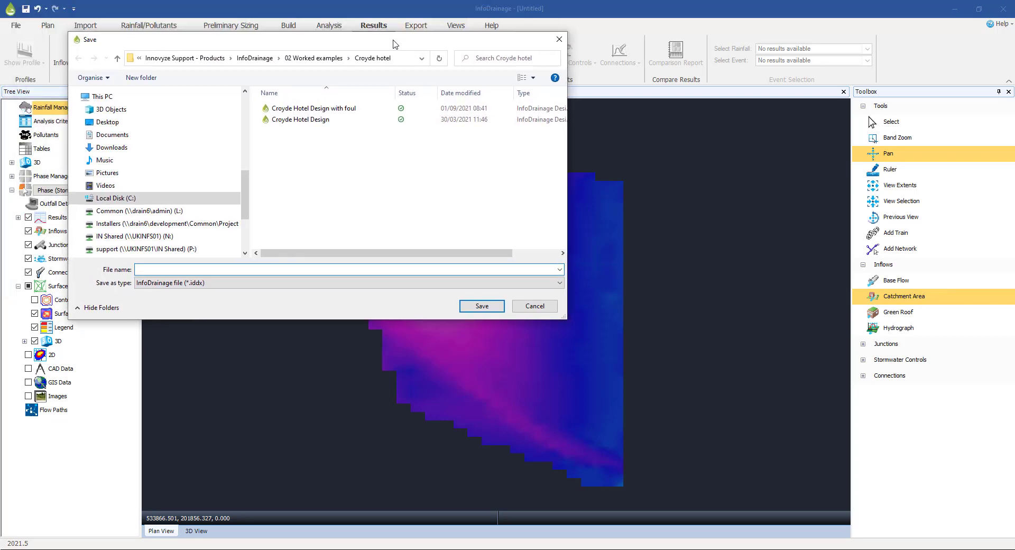
pyautogui.click(183, 58)
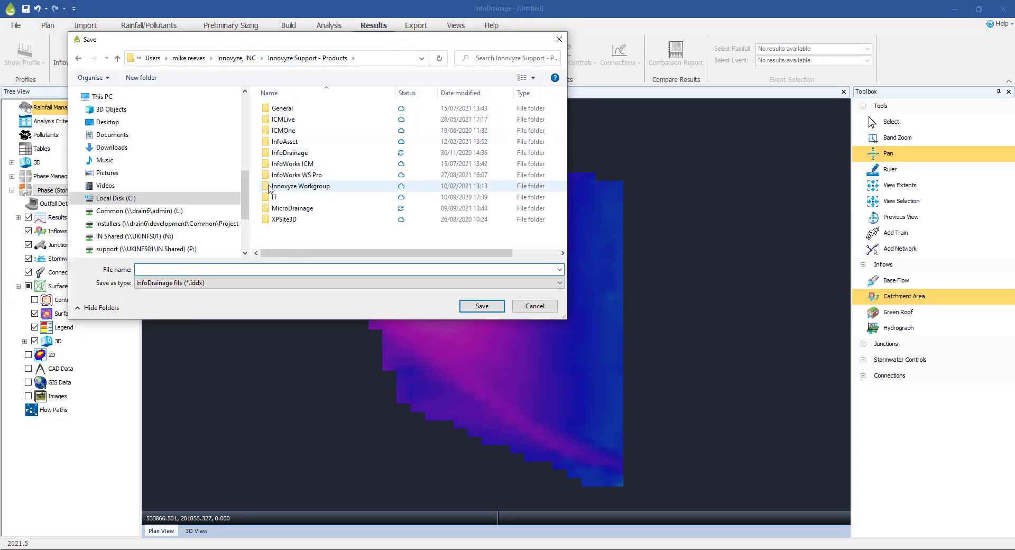
pyautogui.click(114, 198)
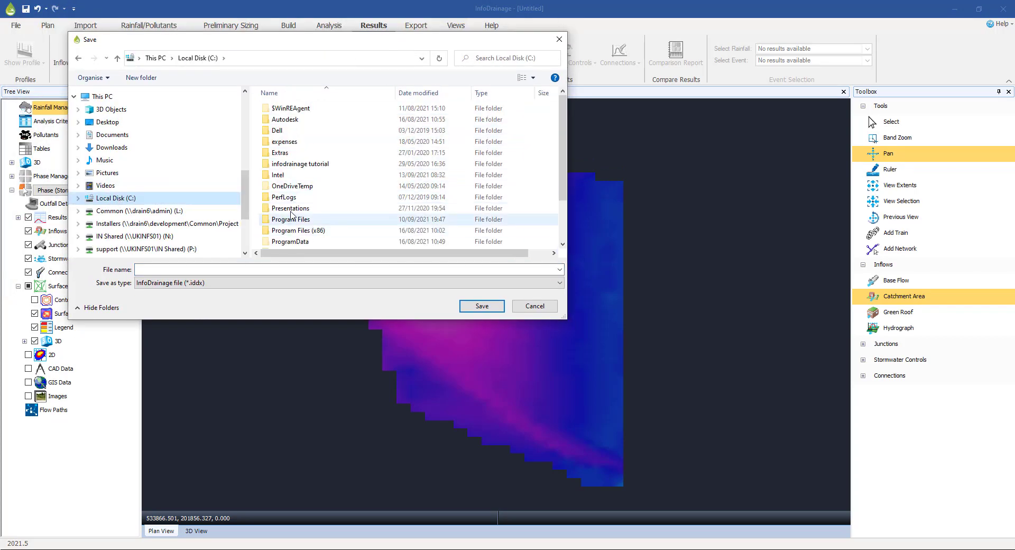
pyautogui.scroll(-2, 291, 204)
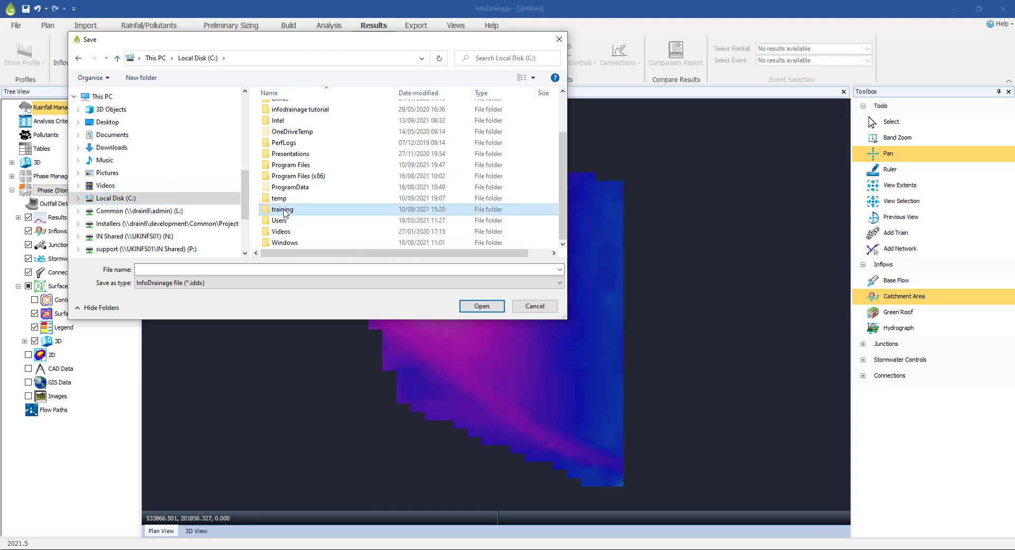
pyautogui.doubleClick(283, 209)
pyautogui.click(293, 143)
pyautogui.doubleClick(293, 143)
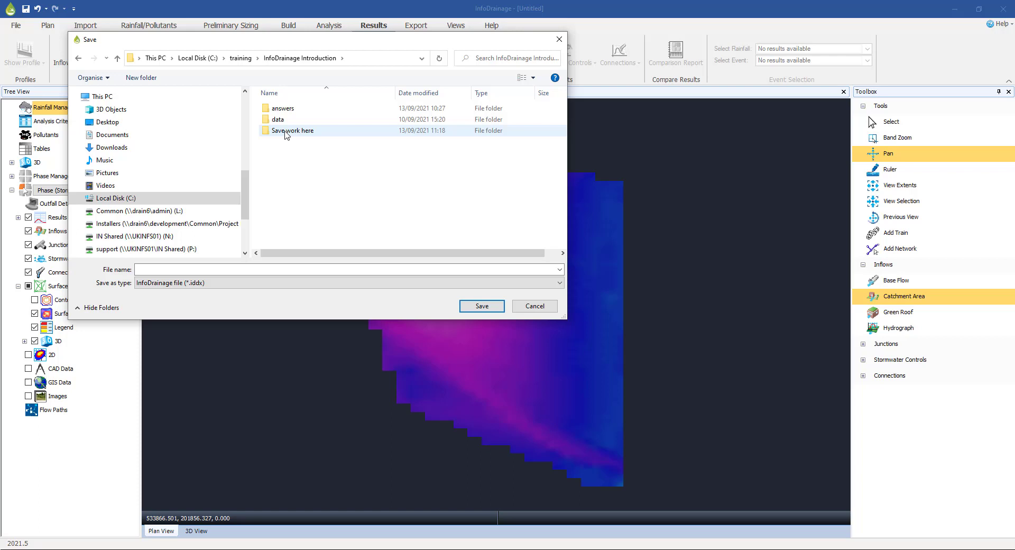
pyautogui.doubleClick(284, 131)
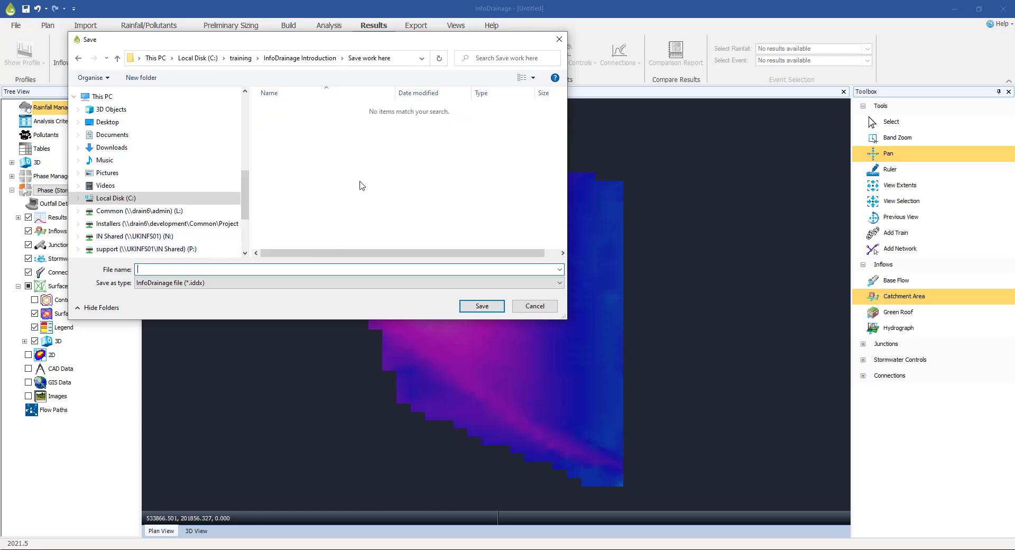
pyautogui.write('Exercise 1')
pyautogui.click(482, 307)
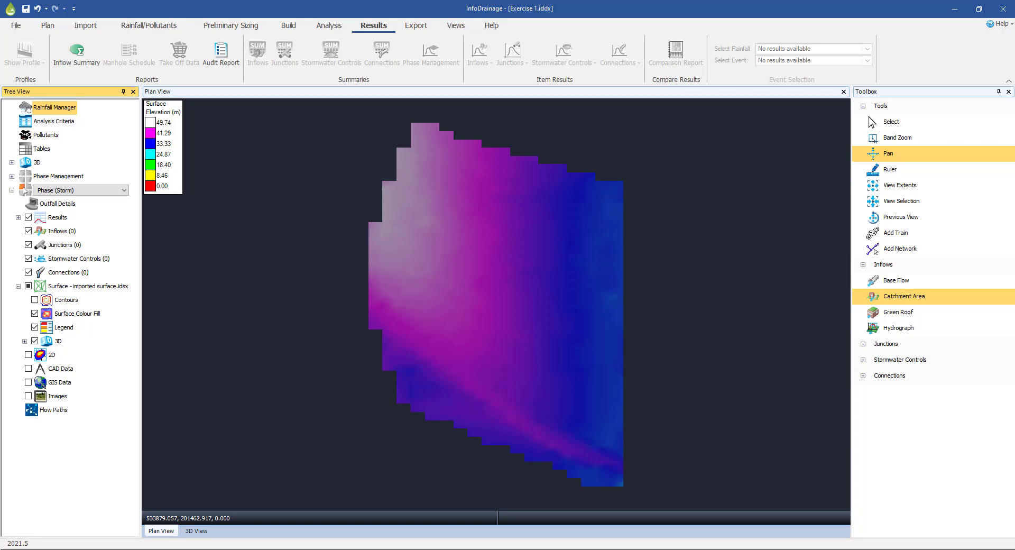
# Open the display settings of the imported surface and move the dialog clear of the surface in the plan view.
pyautogui.rightClick(67, 288)
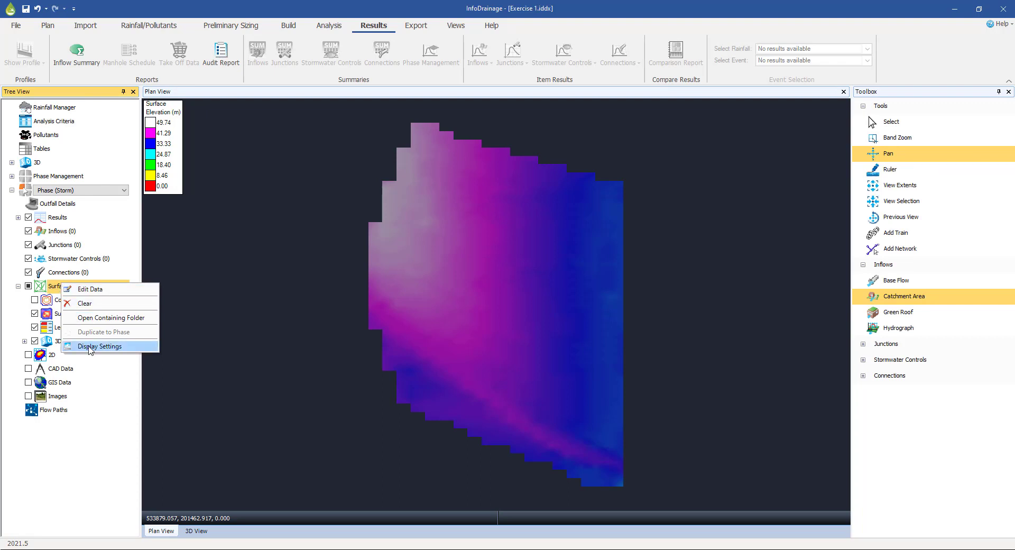
pyautogui.click(53, 30)
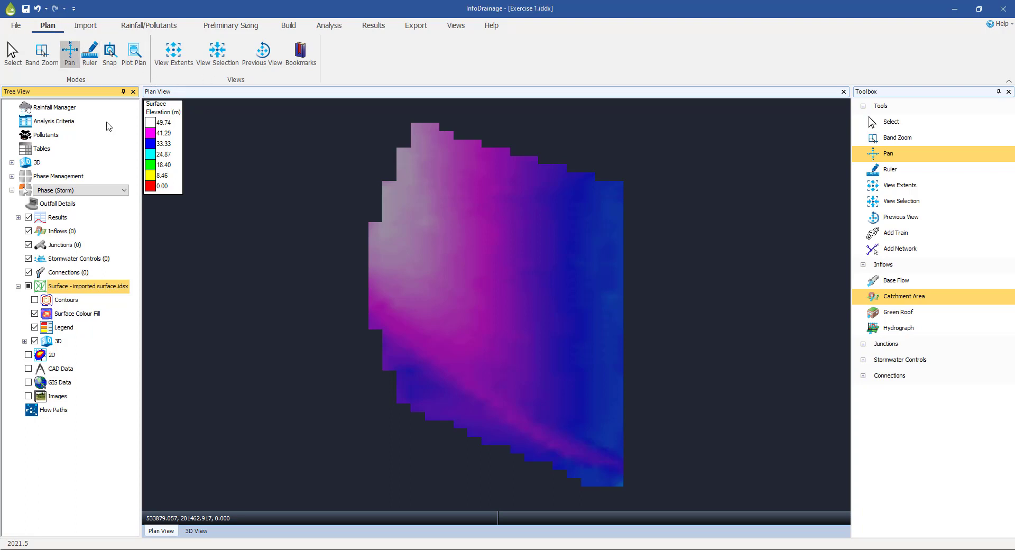
pyautogui.rightClick(67, 286)
pyautogui.click(103, 348)
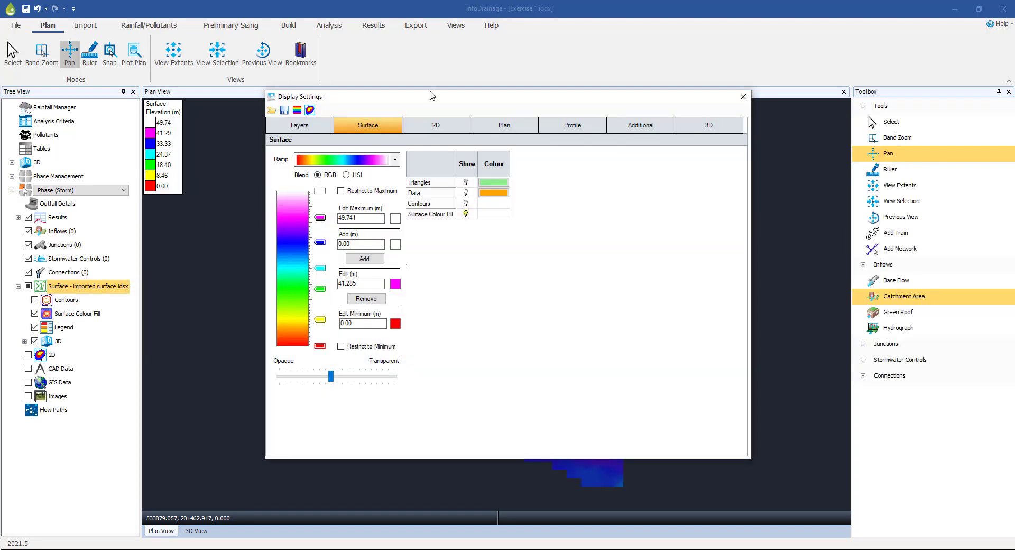
pyautogui.moveTo(432, 95); pyautogui.dragTo(446, 117)
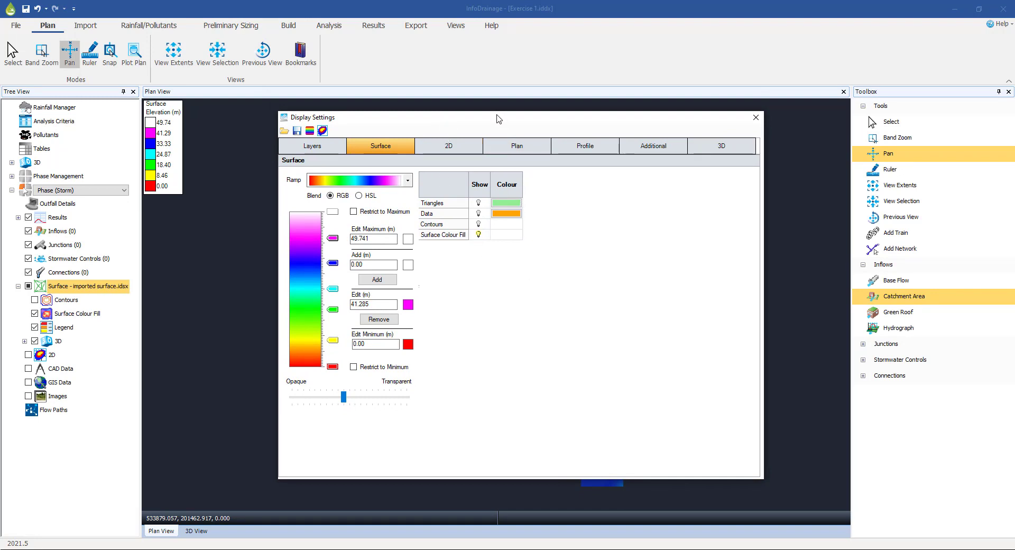
pyautogui.moveTo(499, 118); pyautogui.dragTo(874, 130)
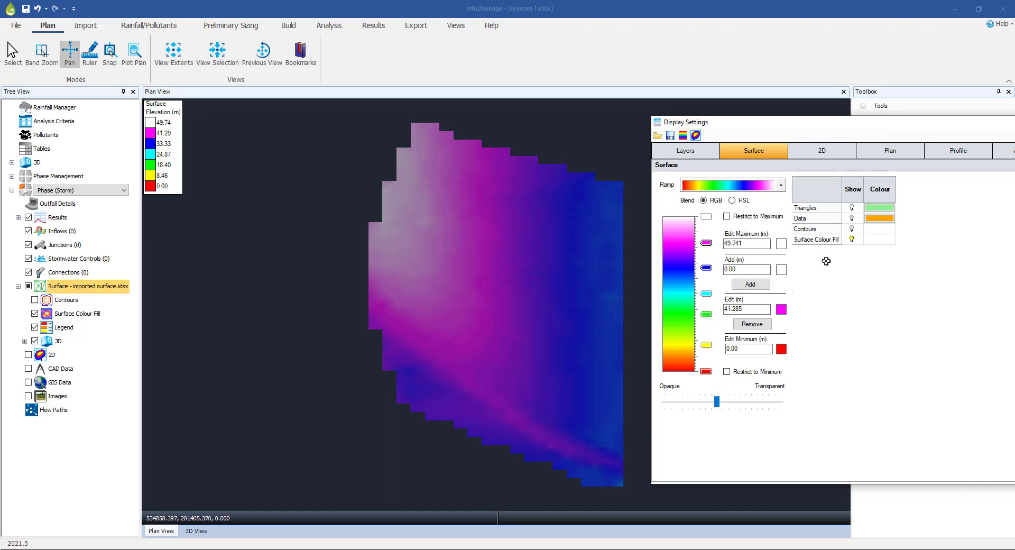
# Replace the surface colour fill with the data points and triangles, and inspect the triangulation up close in the plan view.
pyautogui.click(852, 240)
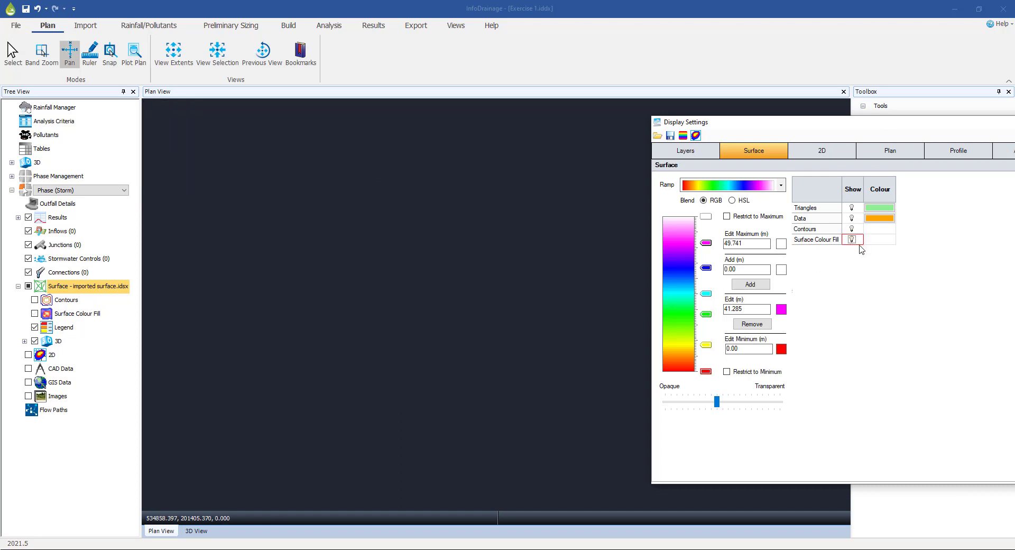
pyautogui.click(852, 218)
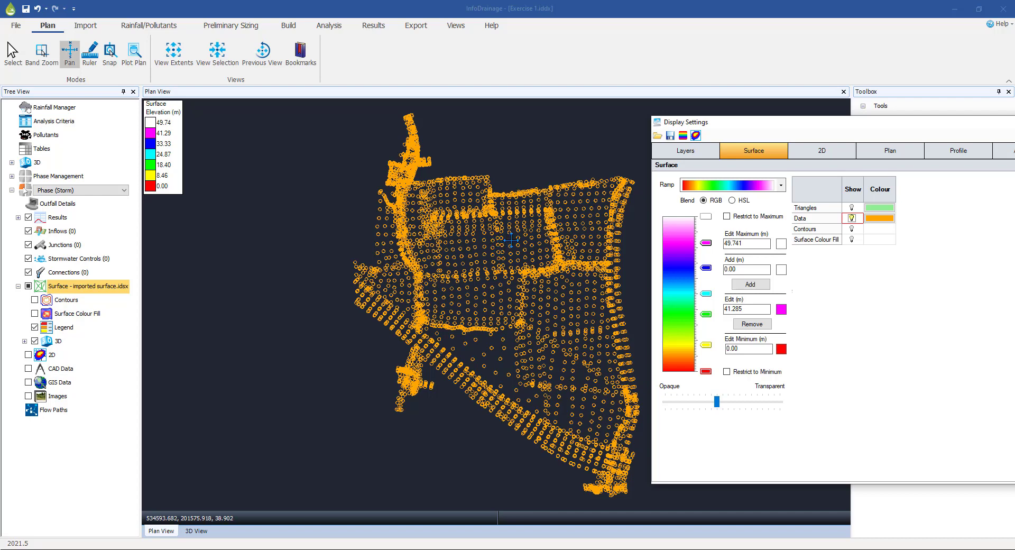
pyautogui.click(852, 208)
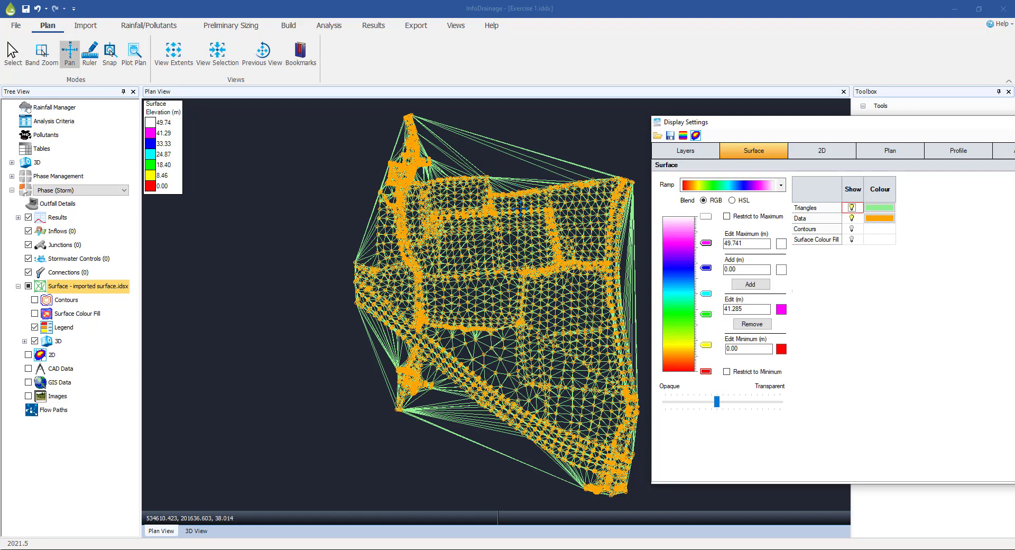
pyautogui.scroll(3, 516, 212)
pyautogui.scroll(5, 516, 213)
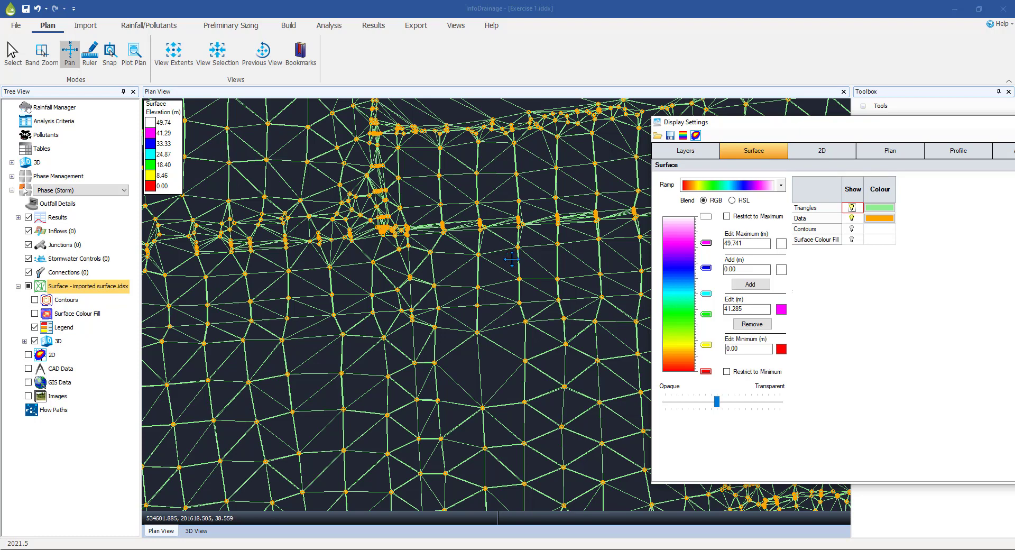
pyautogui.scroll(-6, 510, 257)
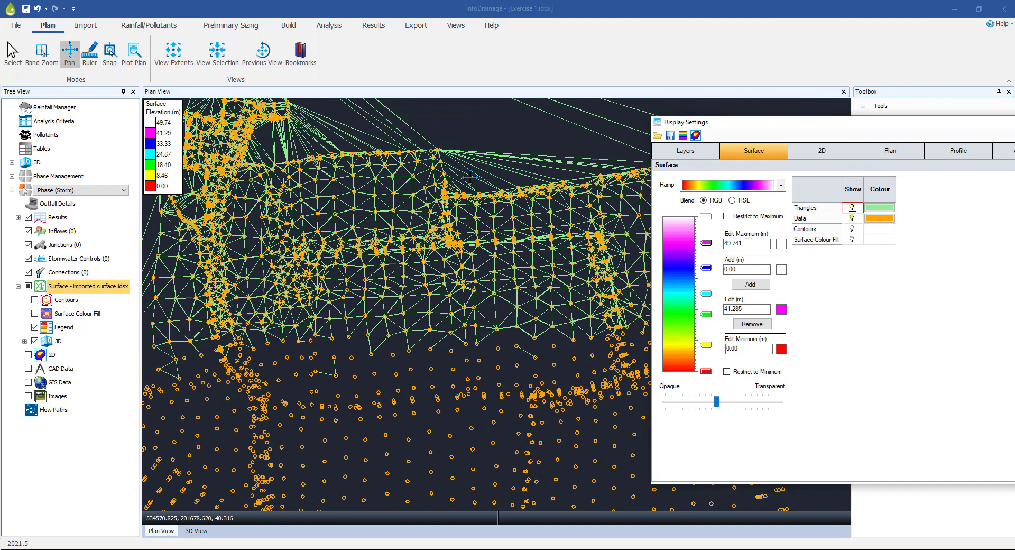
pyautogui.click(440, 337)
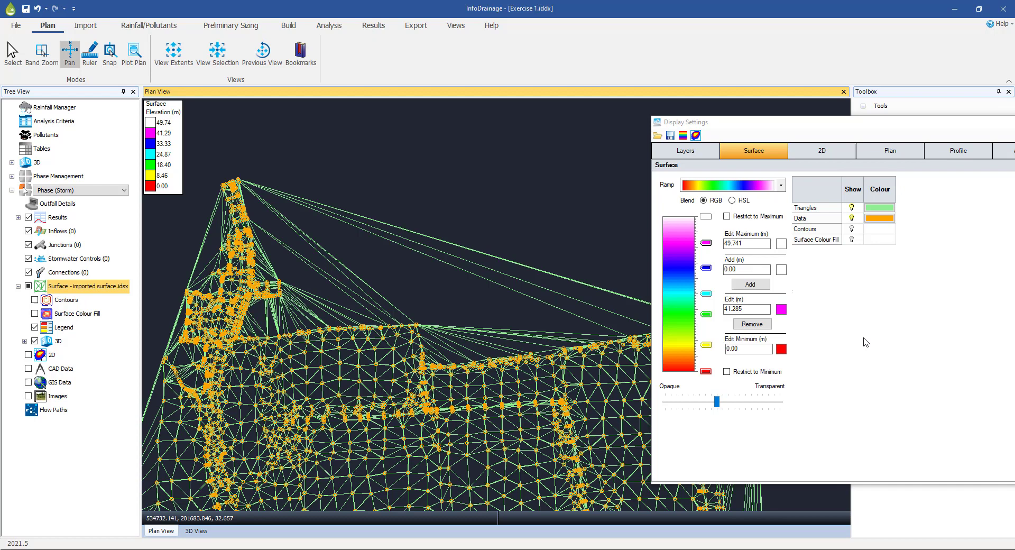
# Hide the surface's data points and triangles and show its colour fill again.
pyautogui.click(851, 218)
pyautogui.click(852, 207)
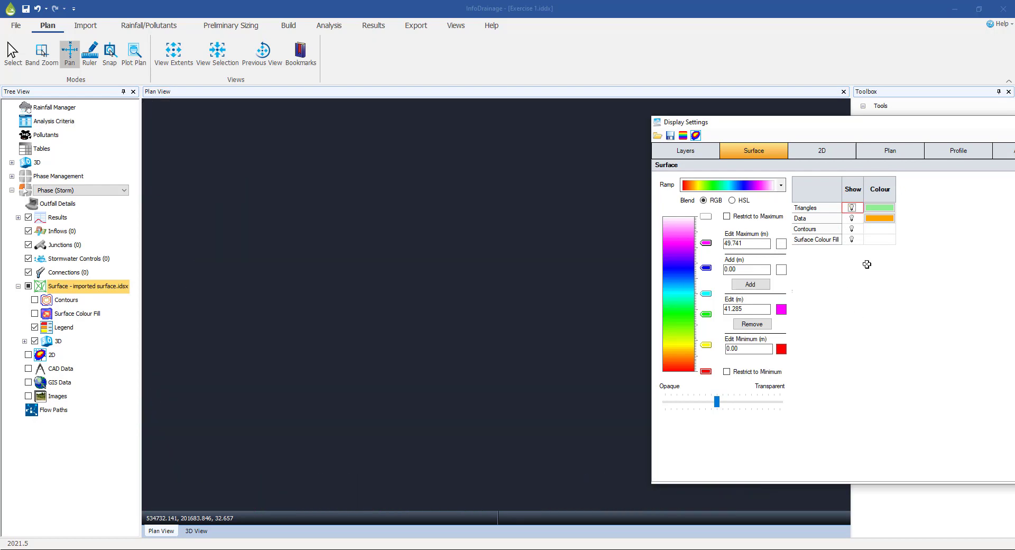
pyautogui.click(851, 239)
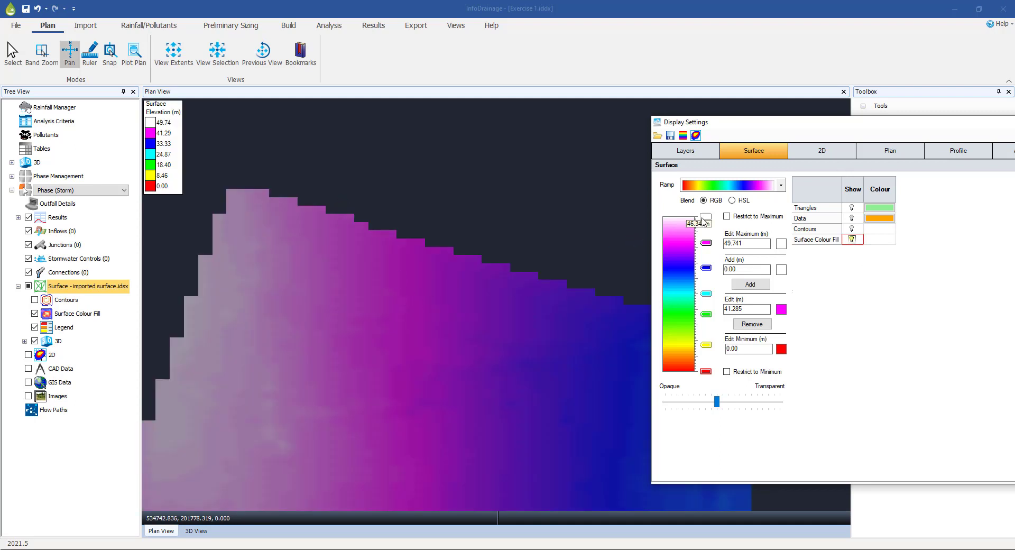
# Try the green-to-brown colour ramp on the surface and return to the rainbow ramp ending in magenta and white.
pyautogui.moveTo(765, 125); pyautogui.dragTo(577, 128)
pyautogui.click(605, 187)
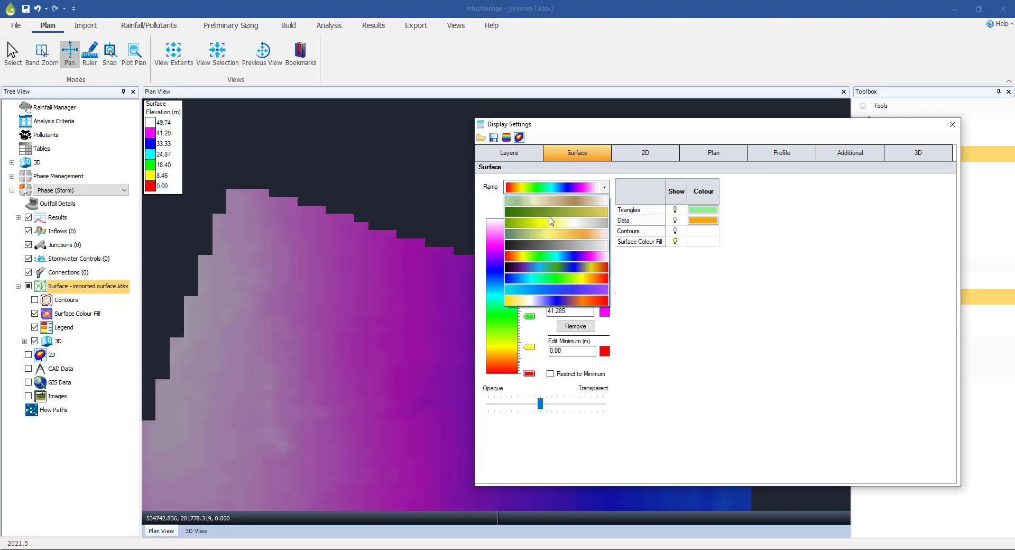
pyautogui.click(562, 202)
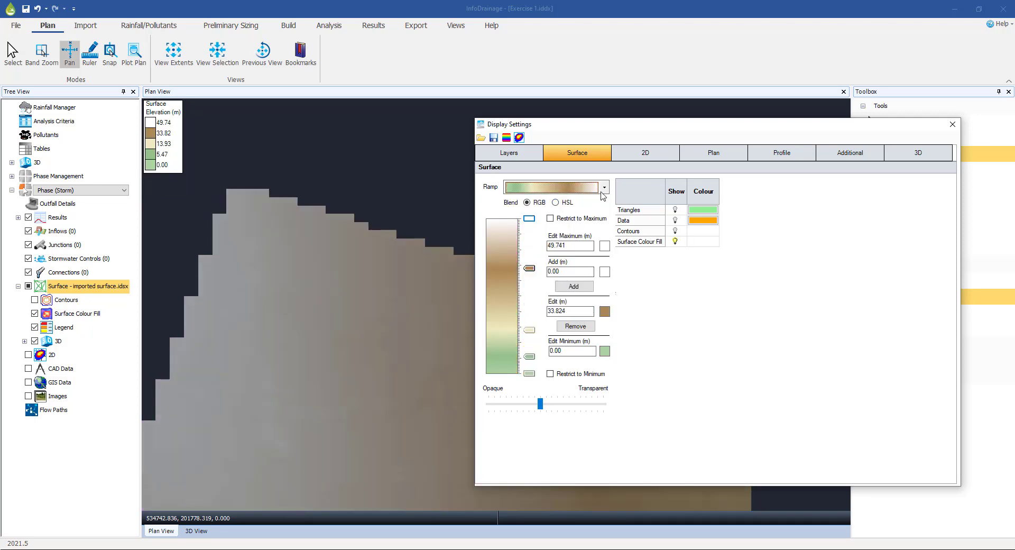
pyautogui.click(606, 188)
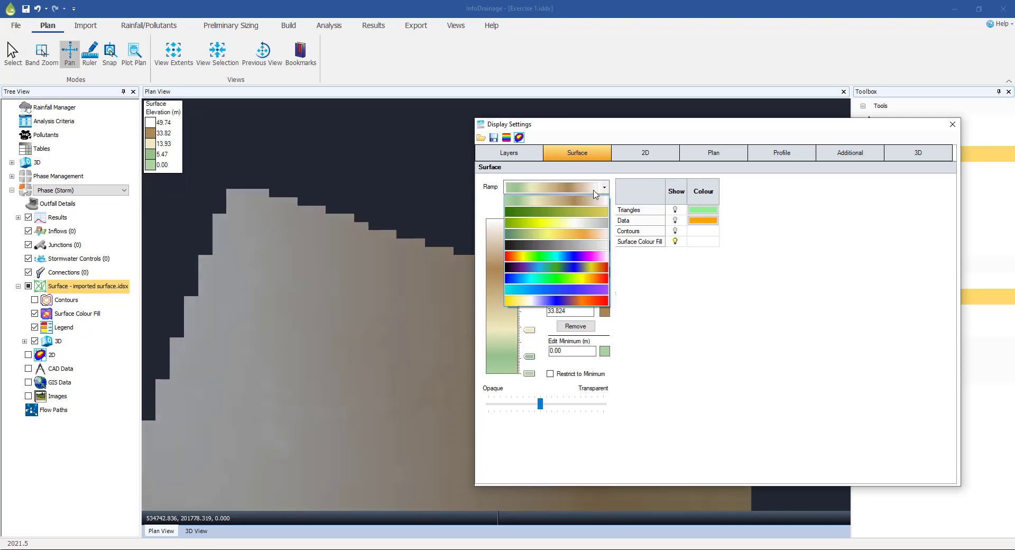
pyautogui.click(556, 258)
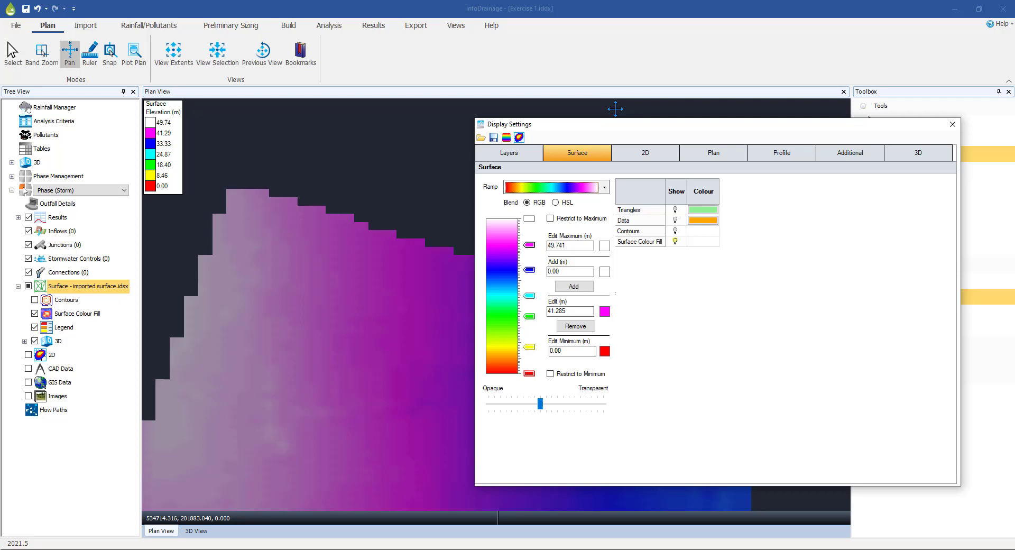
# Make the surface colour fill slightly more transparent and close the display settings.
pyautogui.moveTo(624, 127); pyautogui.dragTo(603, 124)
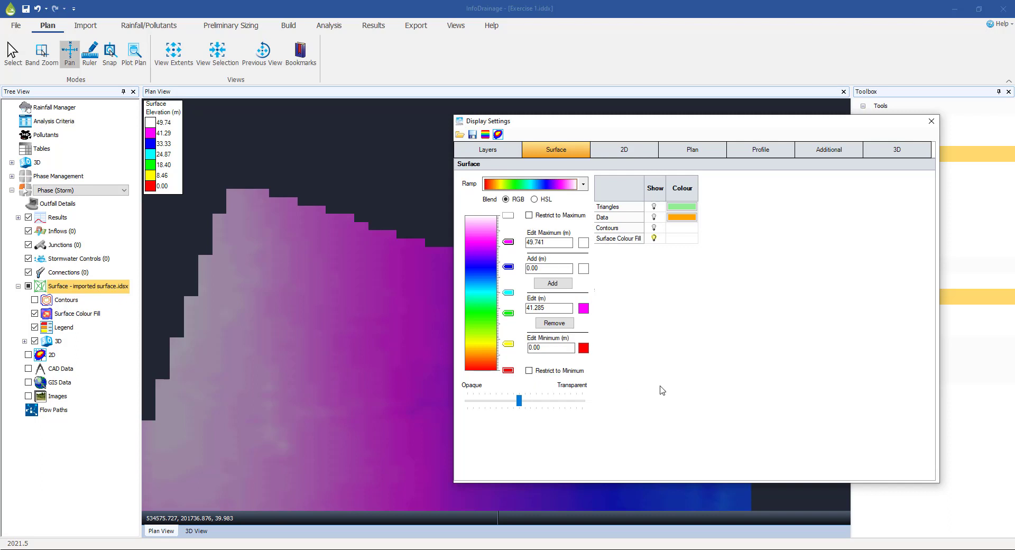
pyautogui.click(518, 402)
pyautogui.moveTo(519, 402)
pyautogui.mouseDown()
pyautogui.moveTo(565, 403)
pyautogui.moveTo(491, 402)
pyautogui.moveTo(553, 403)
pyautogui.moveTo(524, 403)
pyautogui.mouseUp()
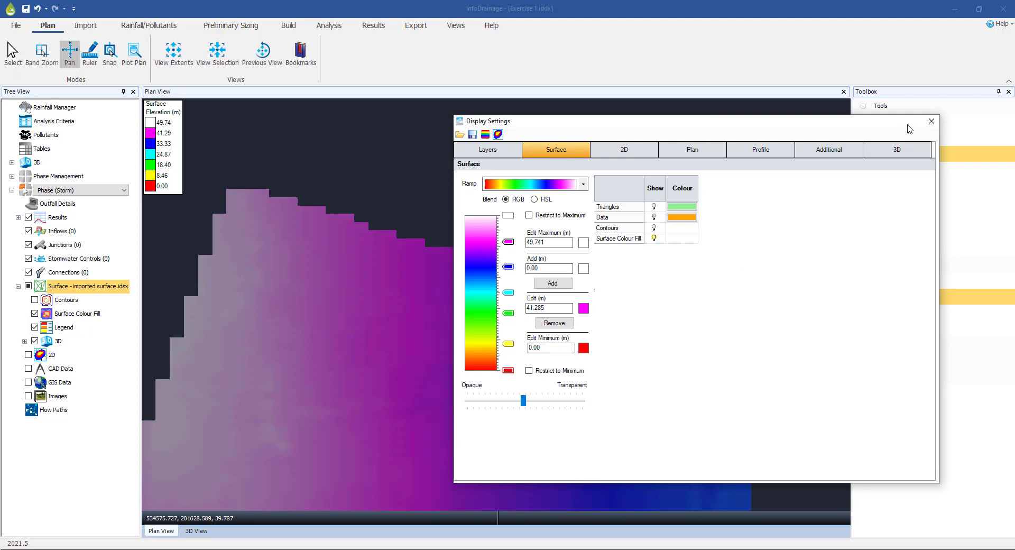
pyautogui.click(931, 122)
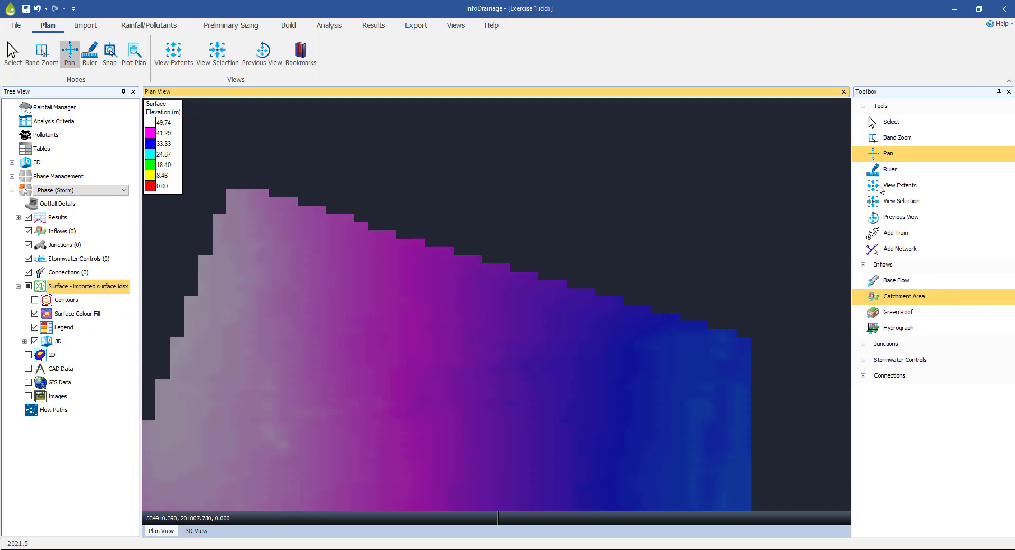
# Start importing CAD data and choose starting point.dwg from the data folder of InfoDrainage Introduction as the source file.
pyautogui.scroll(-3, 546, 265)
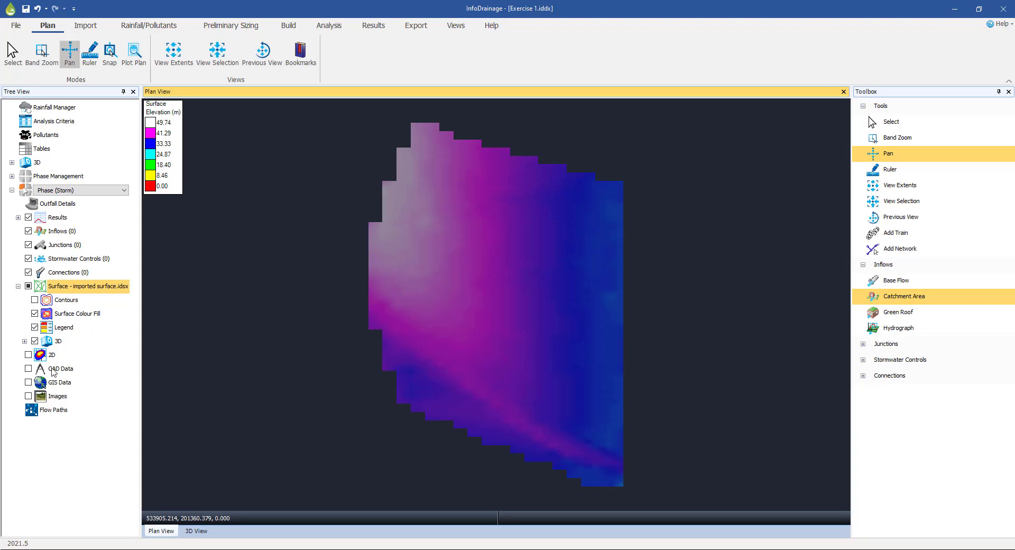
pyautogui.rightClick(55, 370)
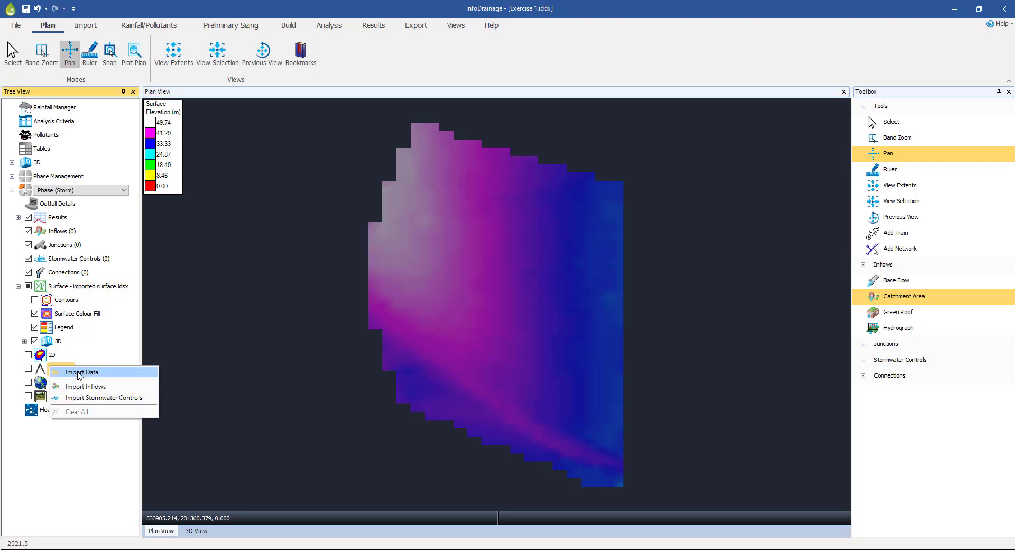
pyautogui.click(79, 373)
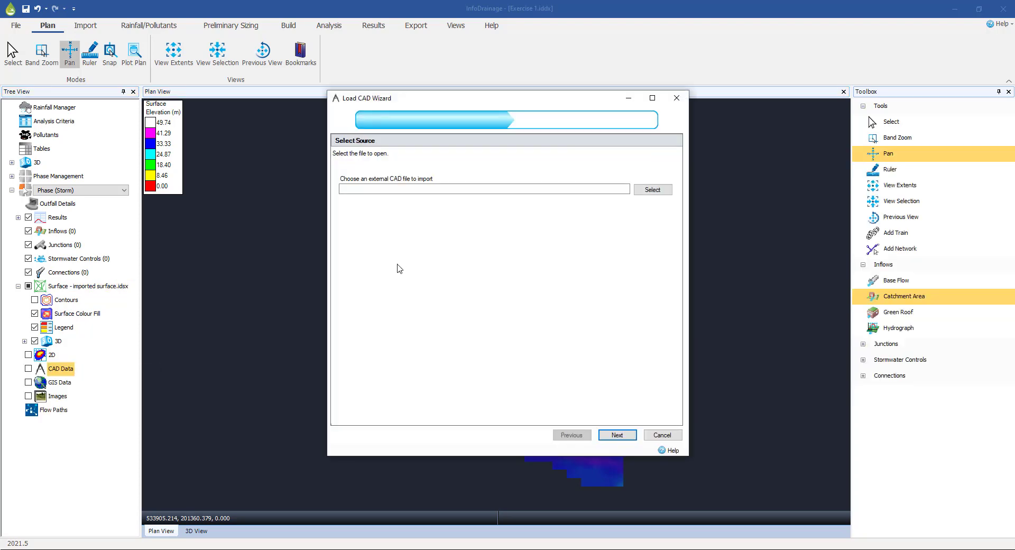
pyautogui.click(648, 191)
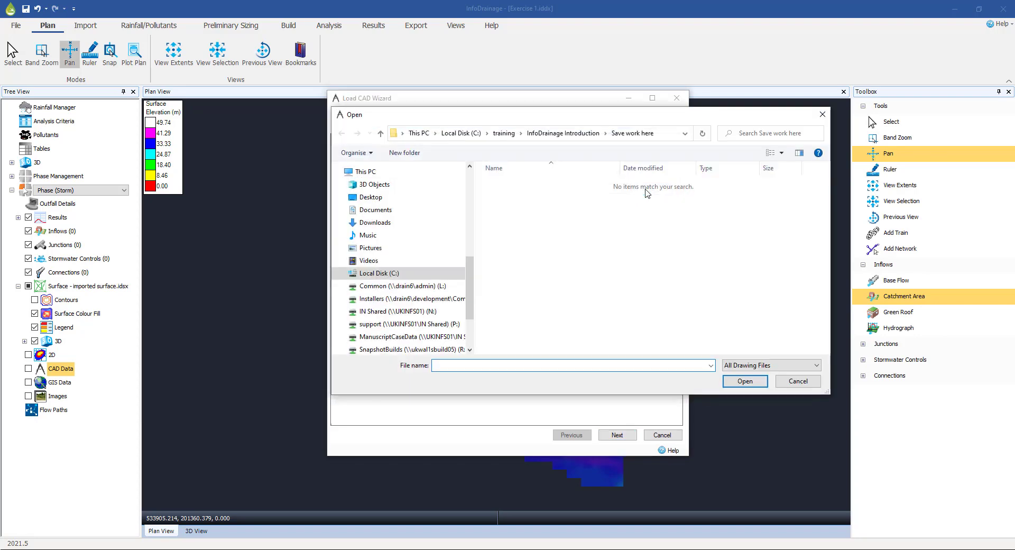
pyautogui.click(563, 135)
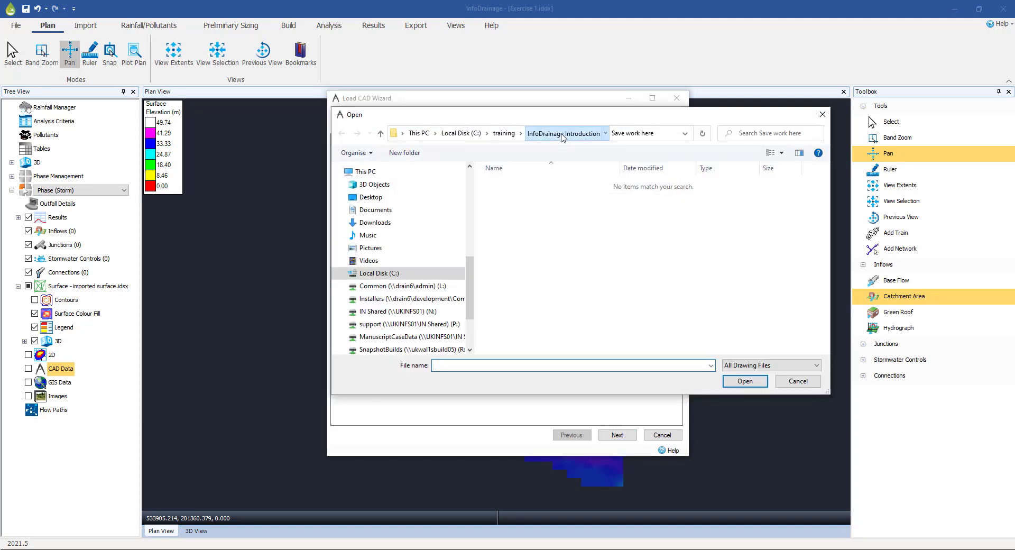
pyautogui.doubleClick(504, 195)
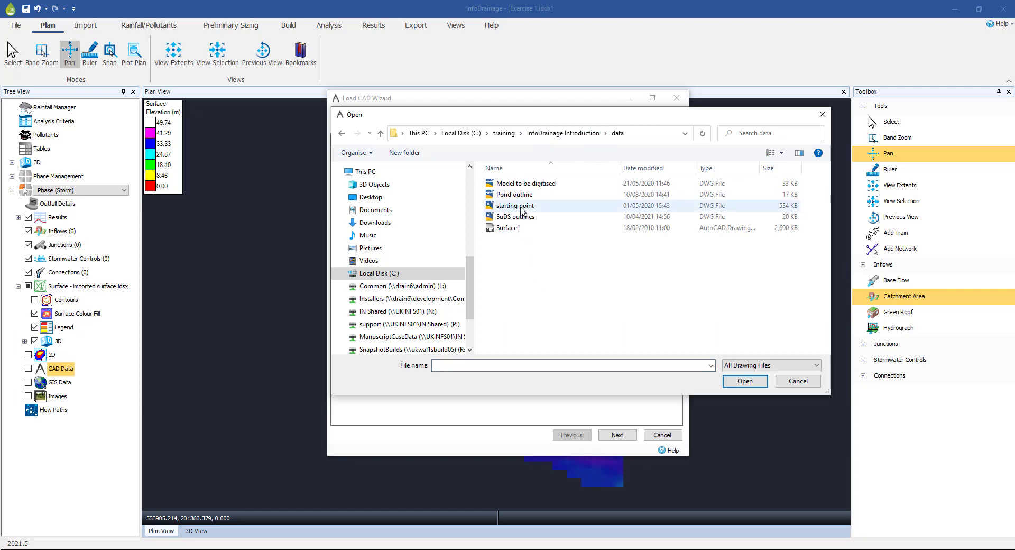
pyautogui.click(521, 206)
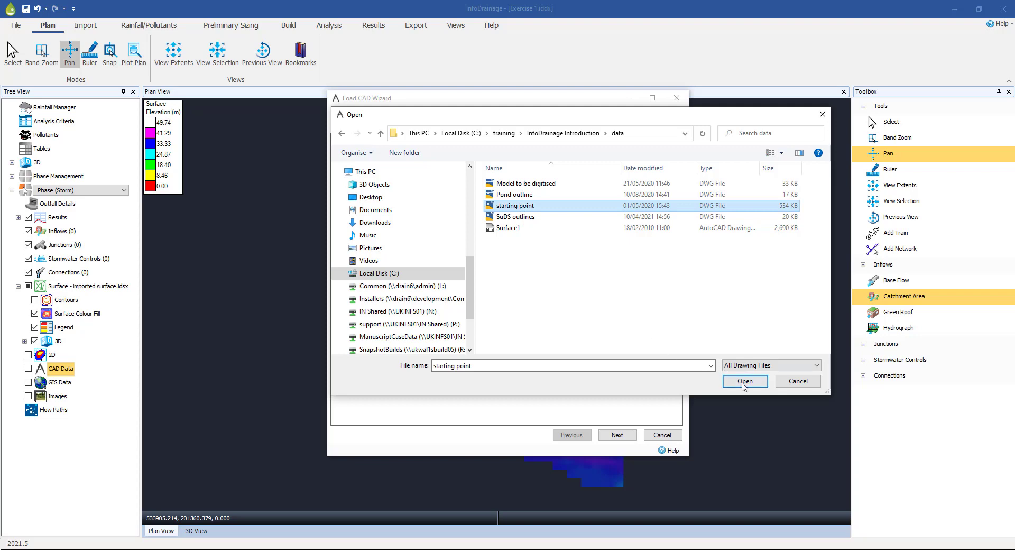
pyautogui.click(743, 381)
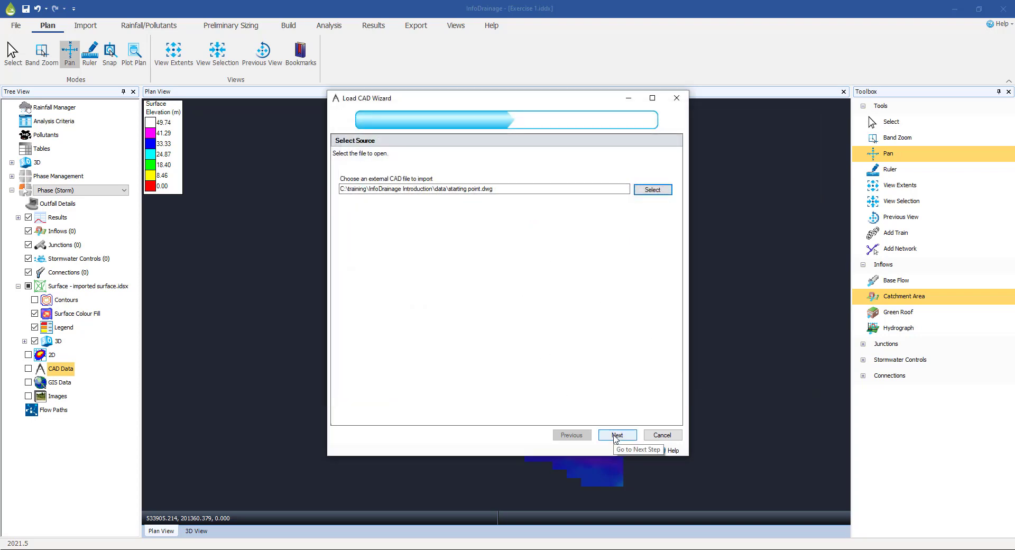
# Set the drawing units to m and load starting point.dwg with all its layers into the plan.
pyautogui.click(615, 437)
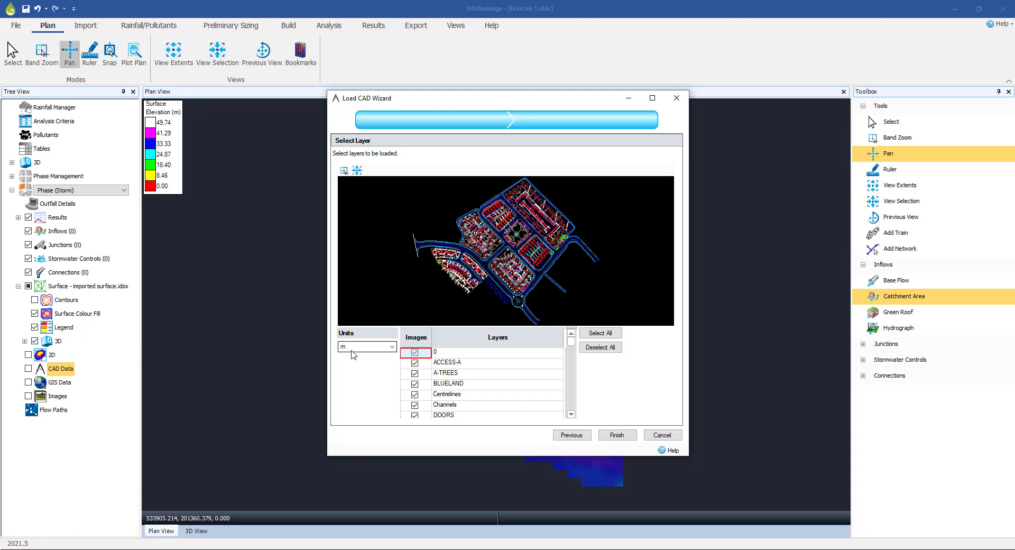
pyautogui.moveTo(418, 103); pyautogui.dragTo(441, 112)
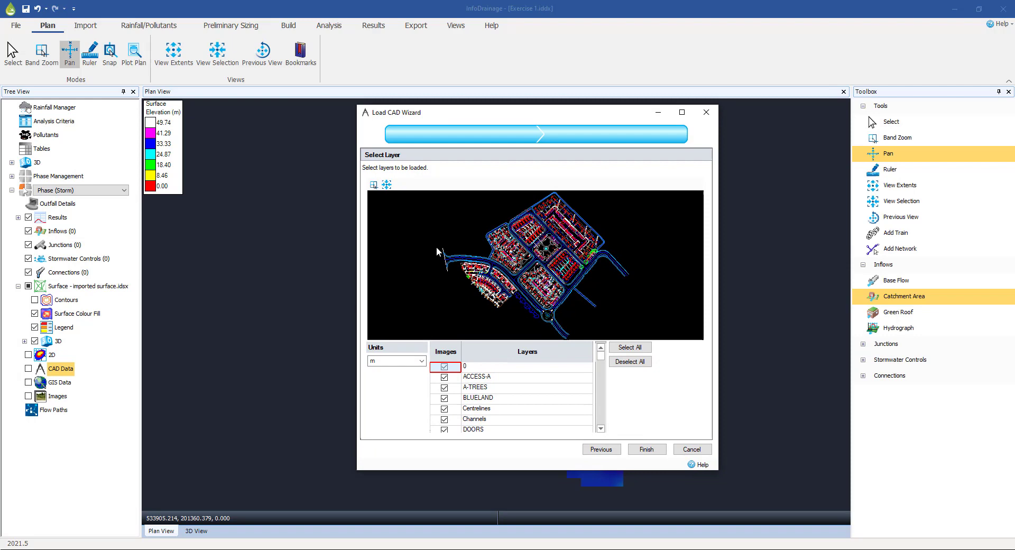
pyautogui.click(421, 361)
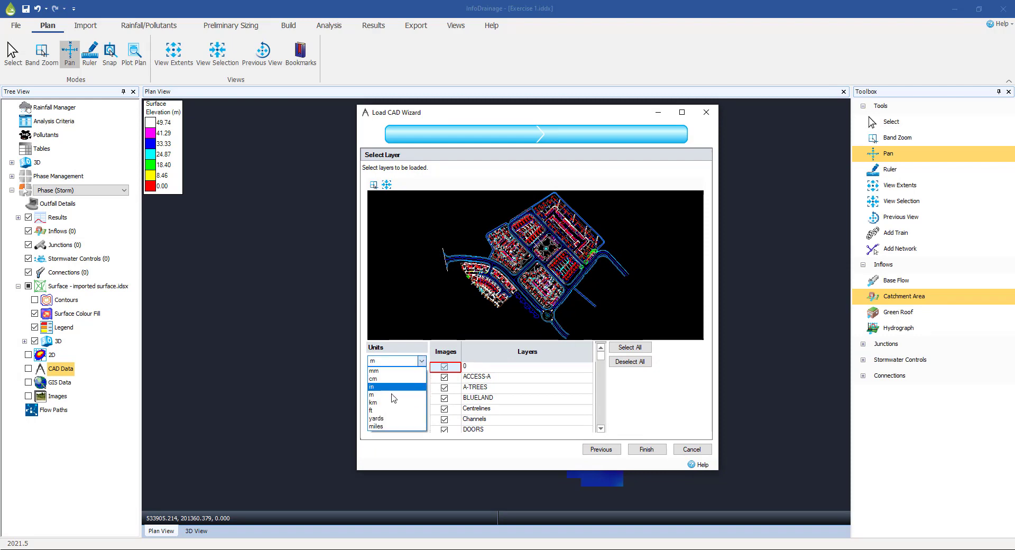
pyautogui.click(381, 395)
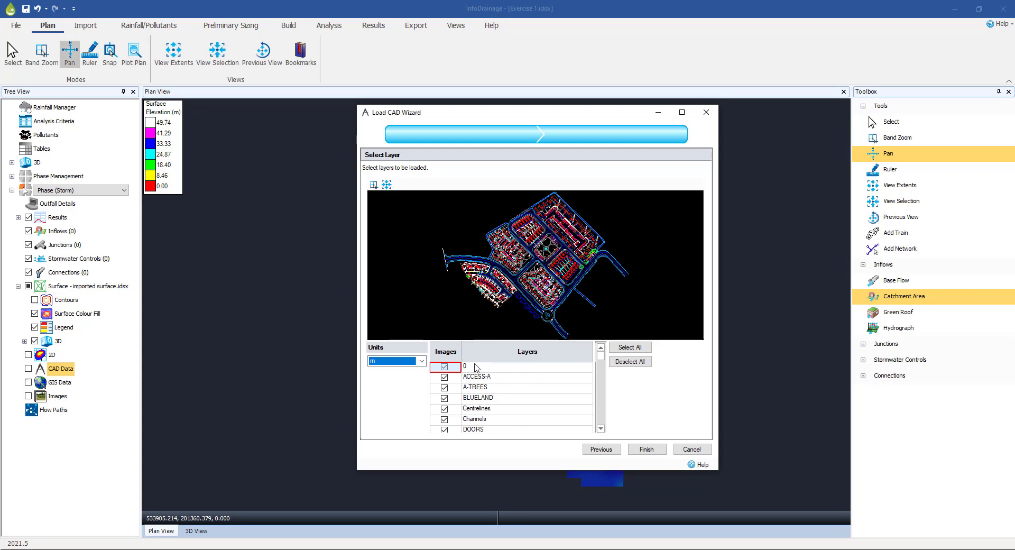
pyautogui.click(643, 450)
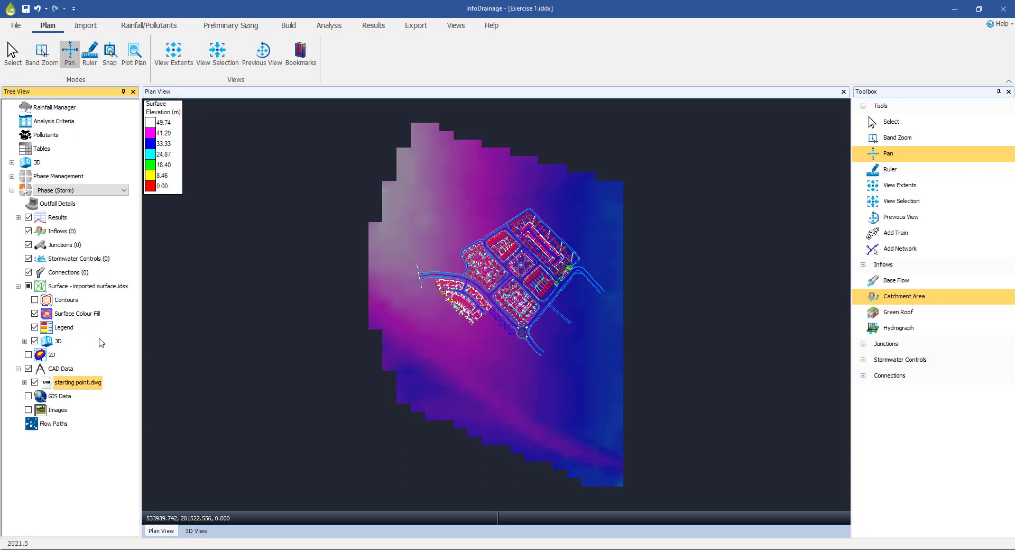
# Import Model to be digitised.dwg from the data folder as a second CAD background, with all layers and units in m.
pyautogui.rightClick(68, 383)
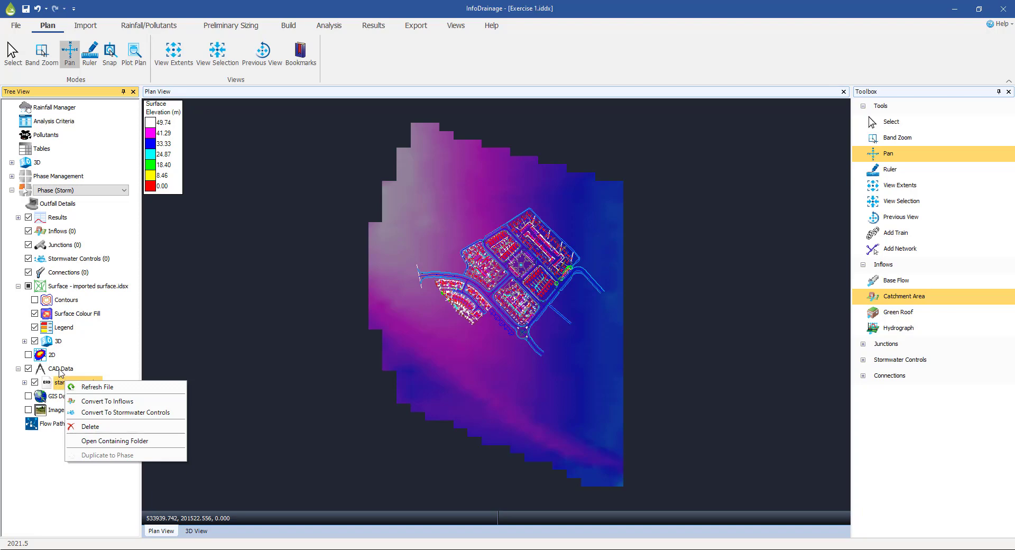
pyautogui.click(60, 369)
pyautogui.rightClick(59, 368)
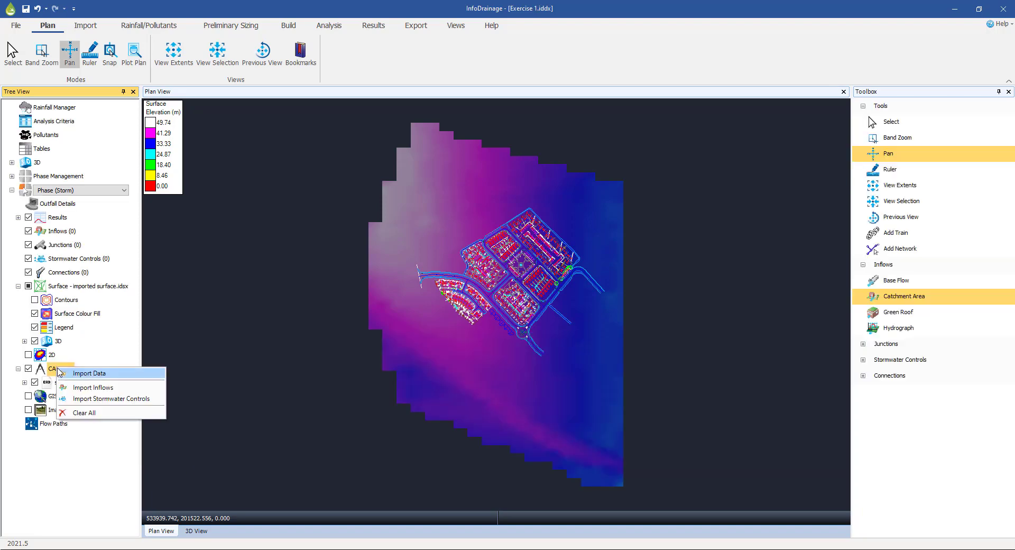
pyautogui.click(88, 374)
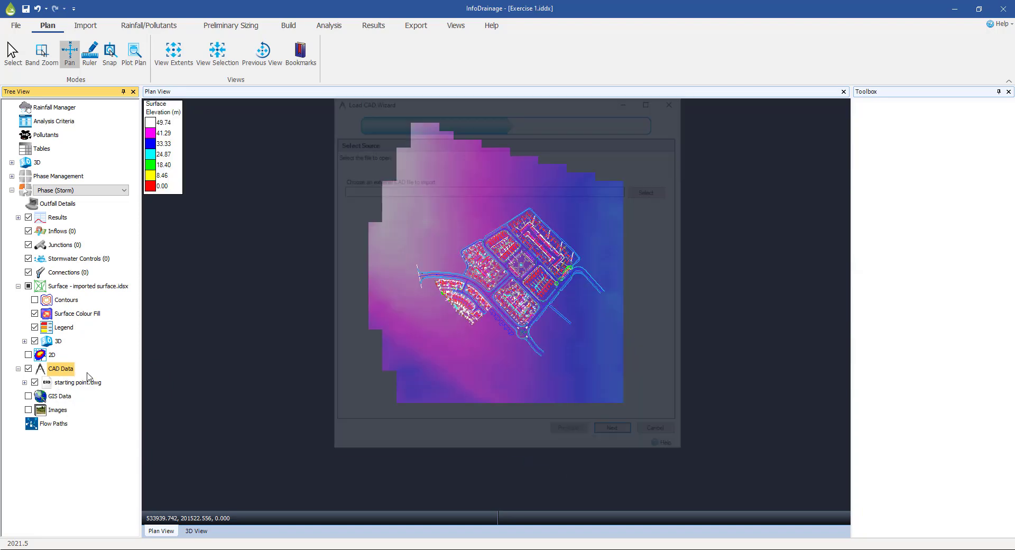
pyautogui.click(661, 193)
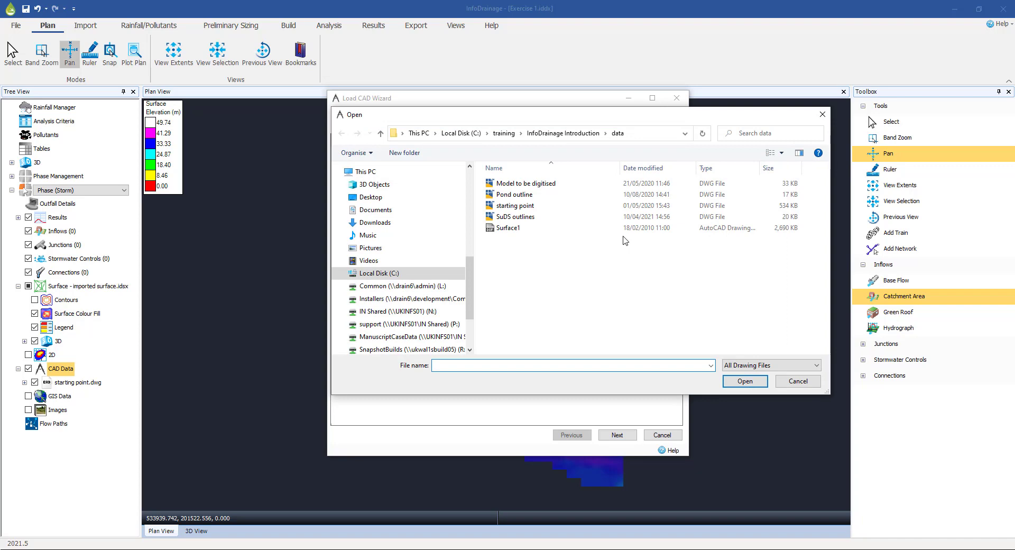
pyautogui.click(537, 184)
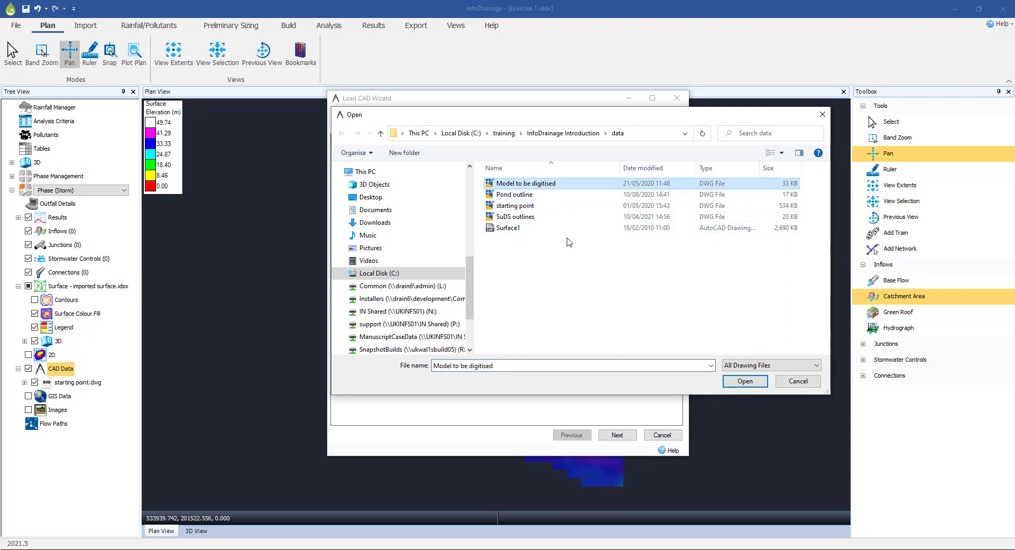
pyautogui.click(743, 381)
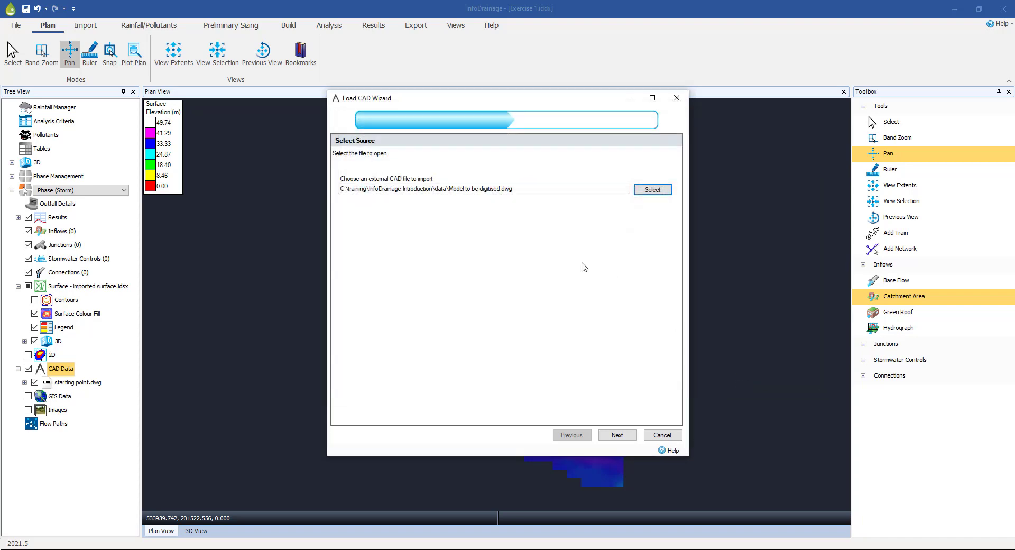
pyautogui.click(617, 435)
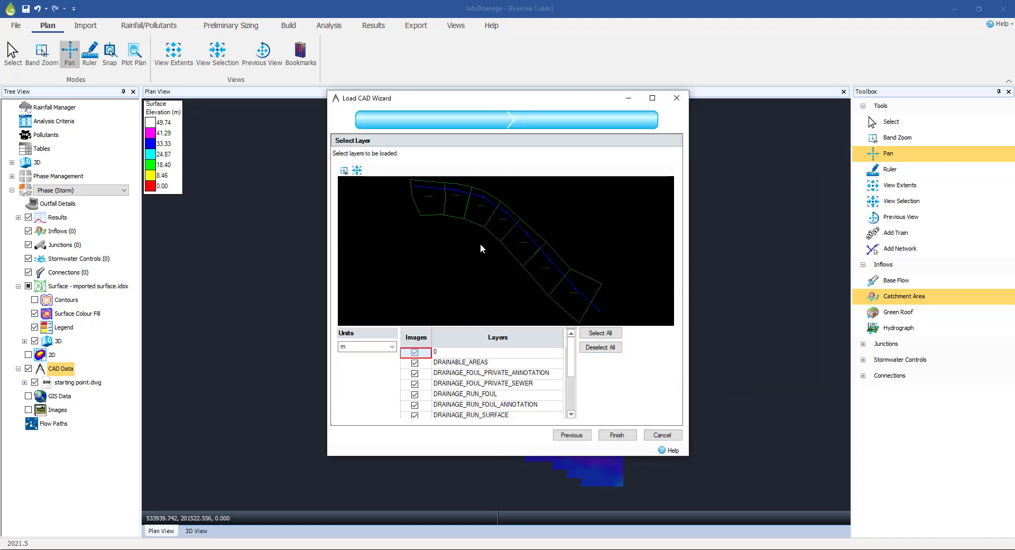
pyautogui.click(615, 437)
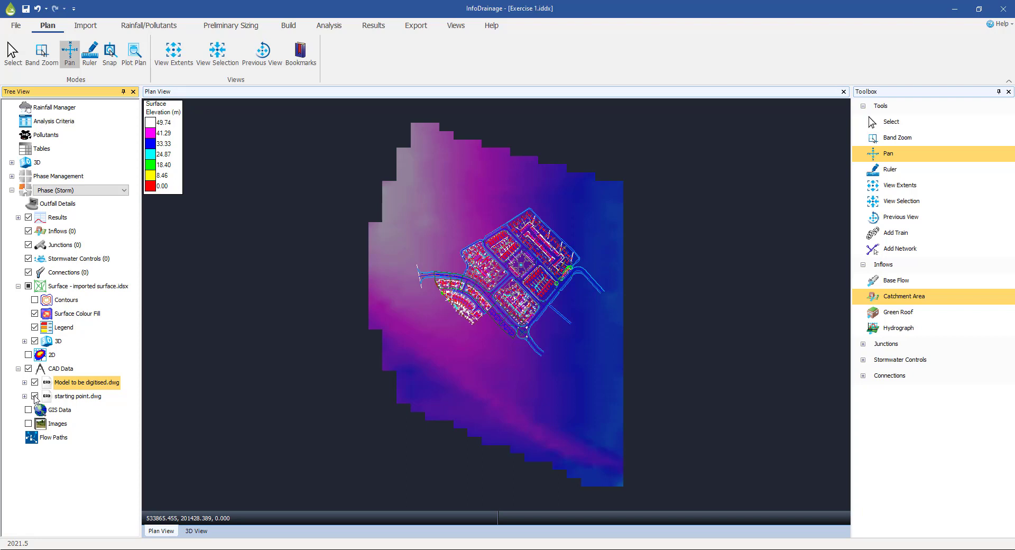
# Hide starting point.dwg and the imported surface so only the Model to be digitised drawing is displayed, and save the design.
pyautogui.click(35, 396)
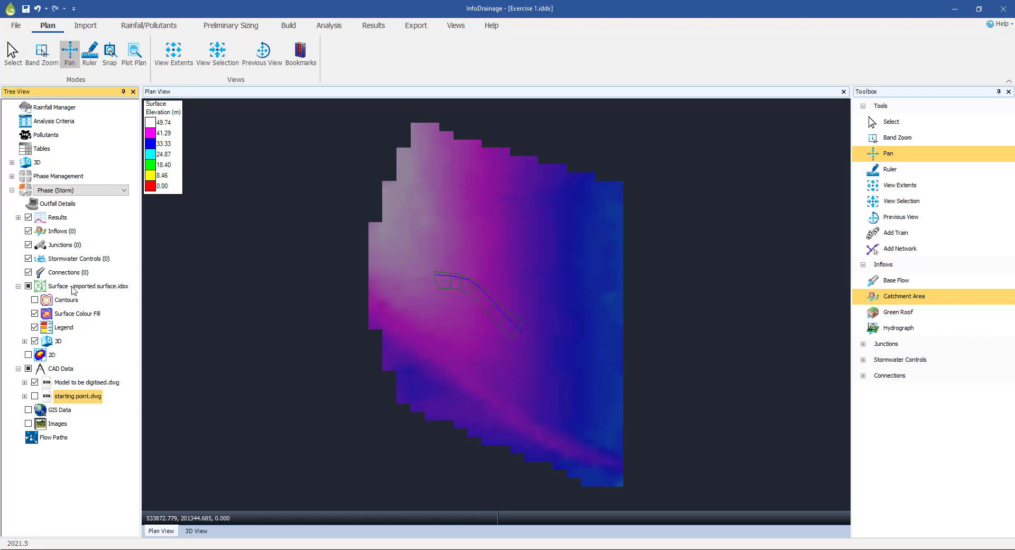
pyautogui.click(28, 286)
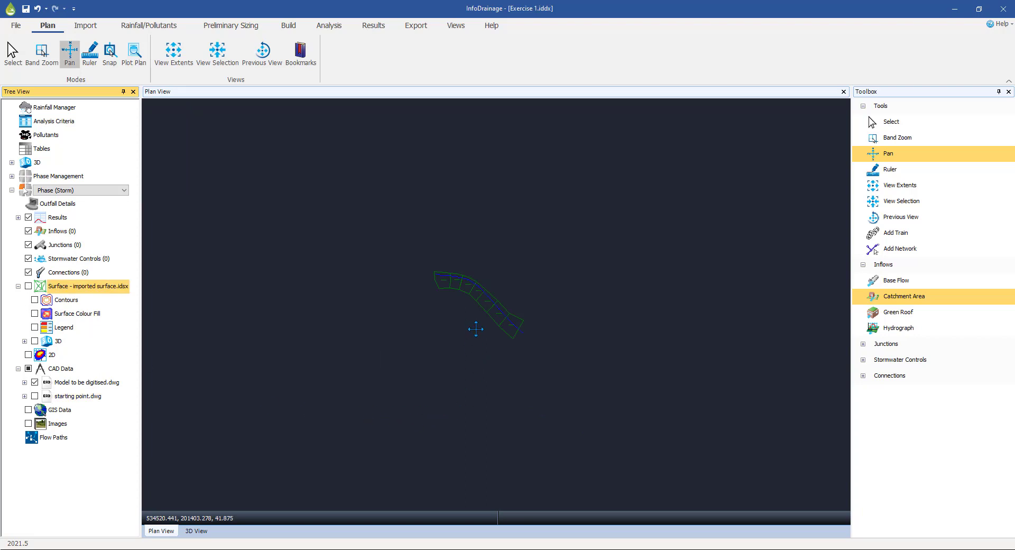
pyautogui.scroll(5, 481, 322)
pyautogui.scroll(3, 468, 270)
pyautogui.click(16, 26)
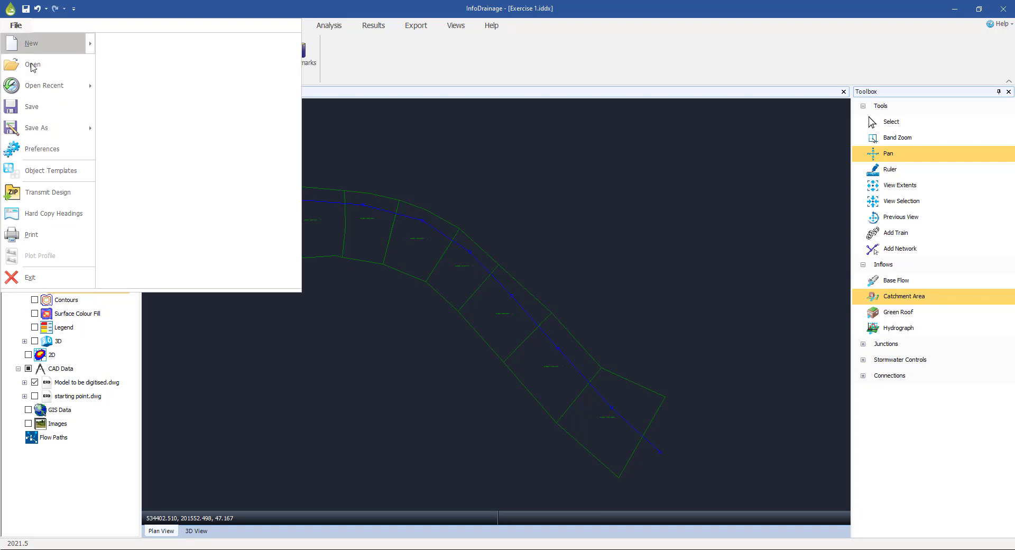
pyautogui.click(32, 109)
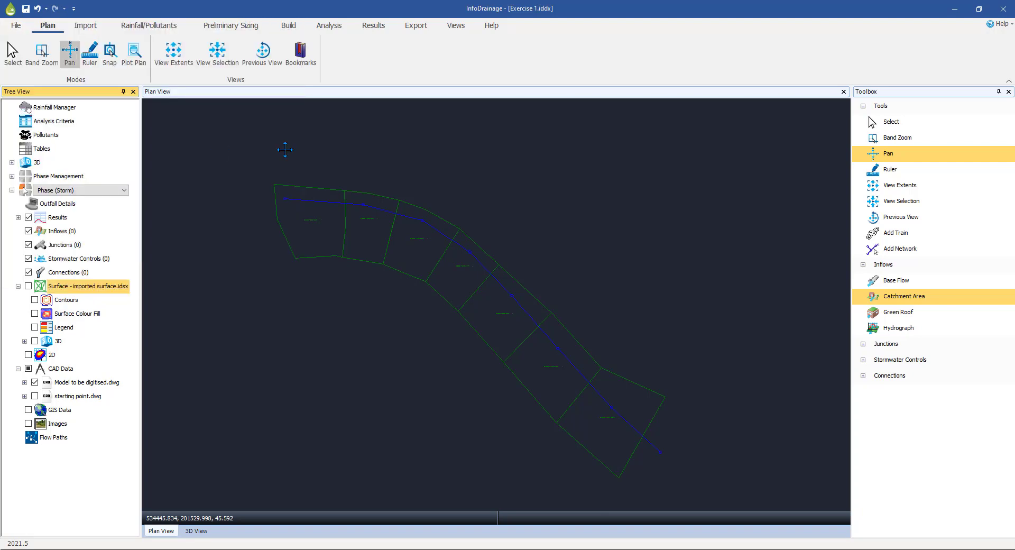